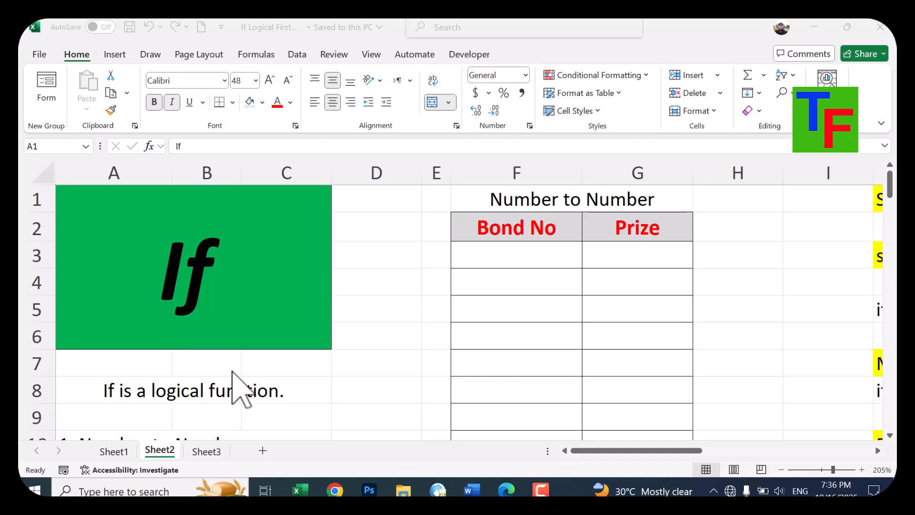
# Examine the IF use cases in column A, the Number to Number table and the syntax notes in column J
pyautogui.scroll(-4, 233, 377)
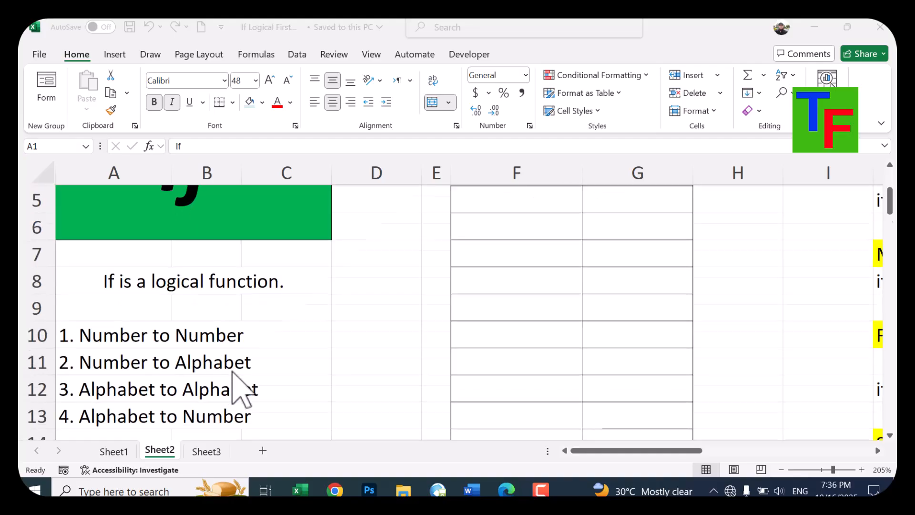
pyautogui.scroll(2, 233, 384)
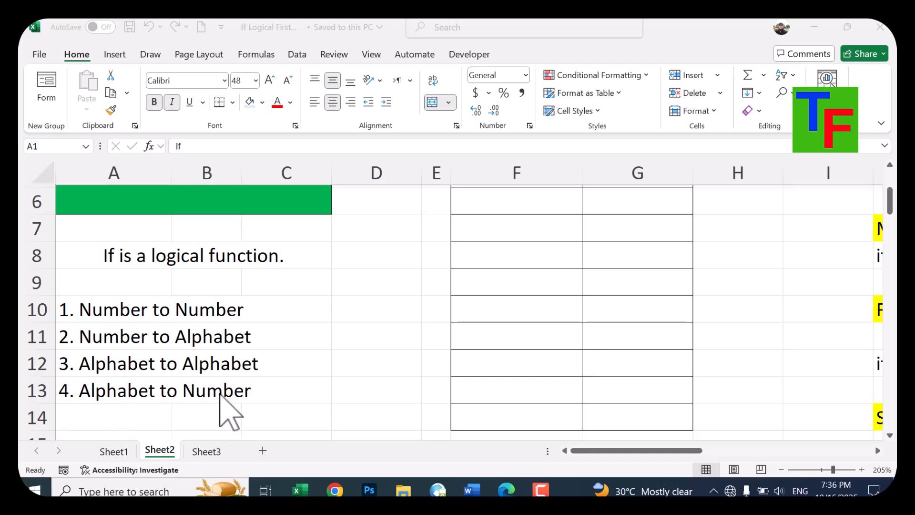
pyautogui.scroll(2, 228, 413)
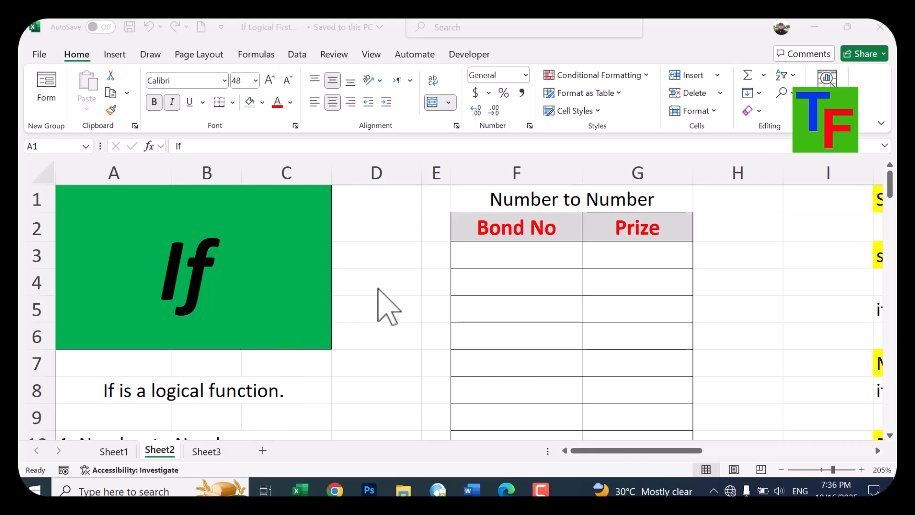
pyautogui.press('F2')
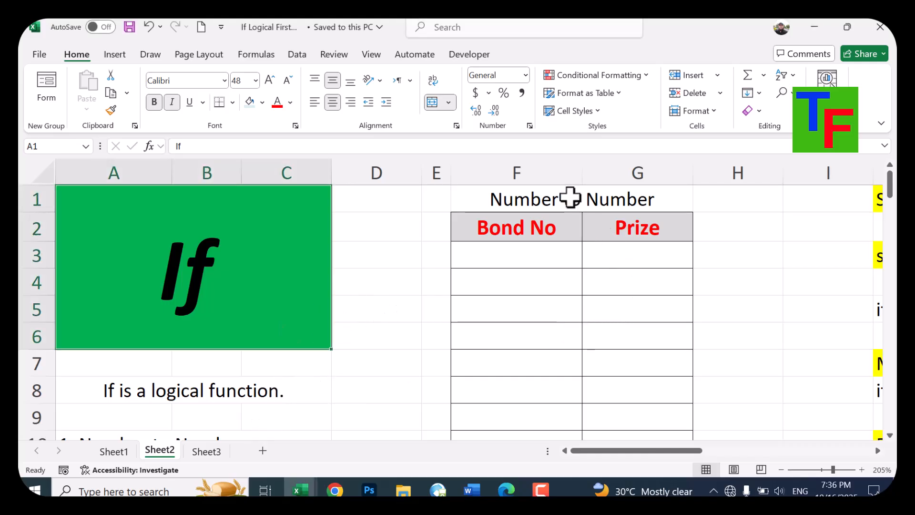
pyautogui.click(570, 199)
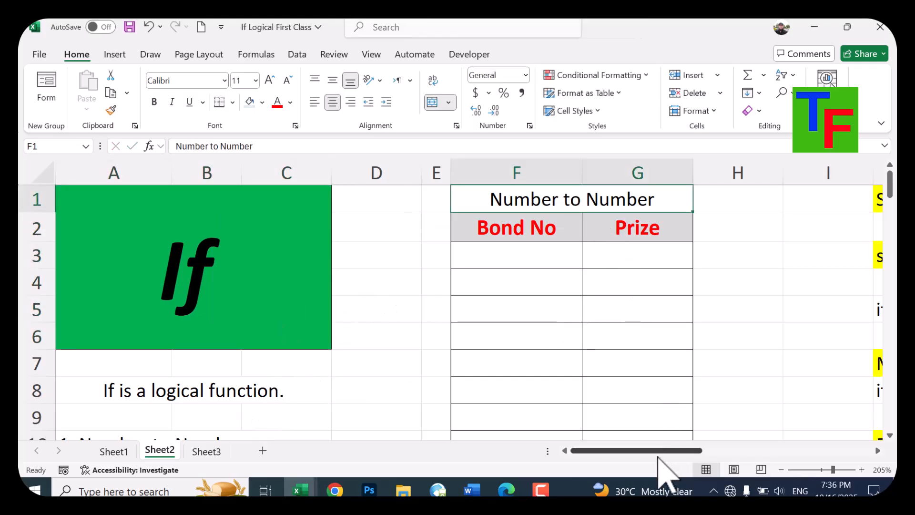
pyautogui.moveTo(653, 449); pyautogui.dragTo(695, 450)
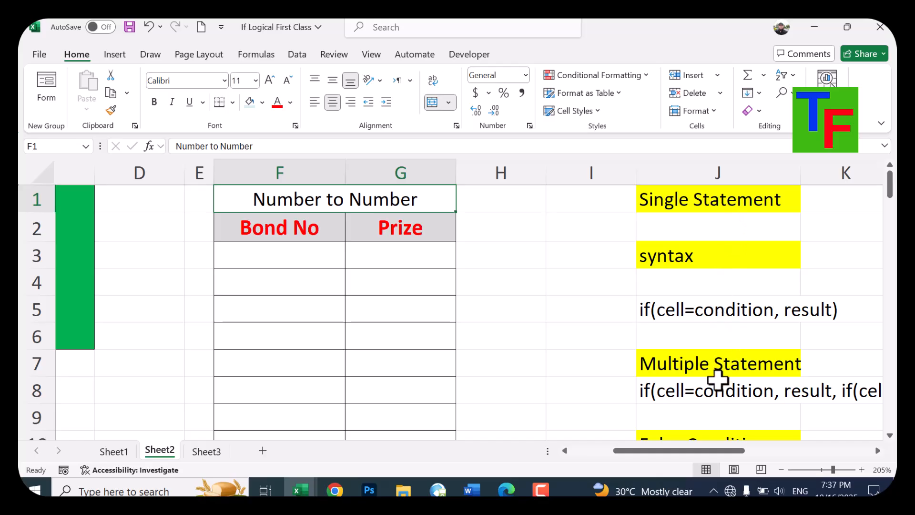
pyautogui.scroll(-2, 719, 337)
pyautogui.scroll(2, 723, 342)
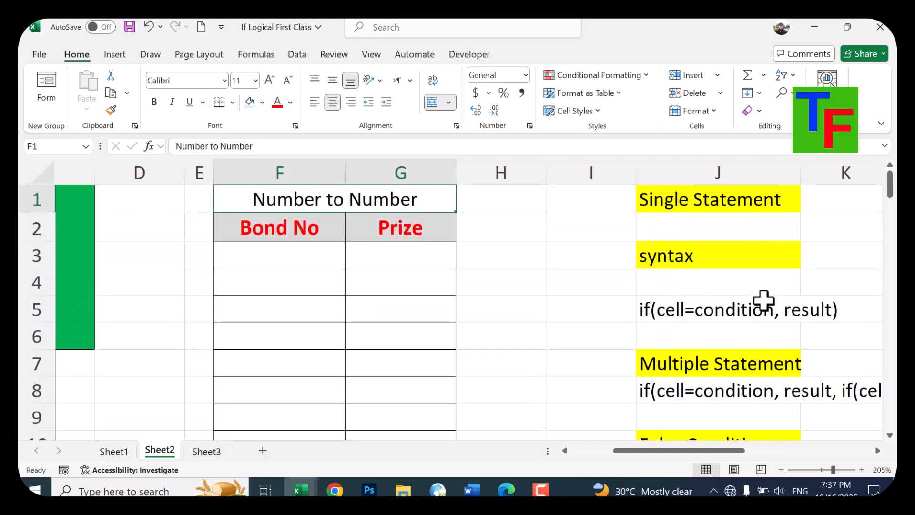
# Try 1 and 2 as sample bond numbers in cell F3
pyautogui.click(301, 260)
pyautogui.write('1')
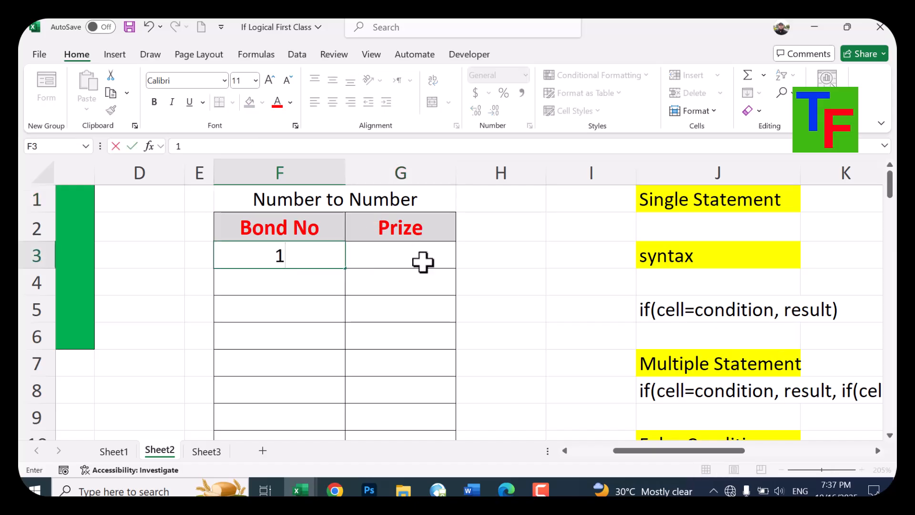
pyautogui.click(424, 256)
pyautogui.click(305, 255)
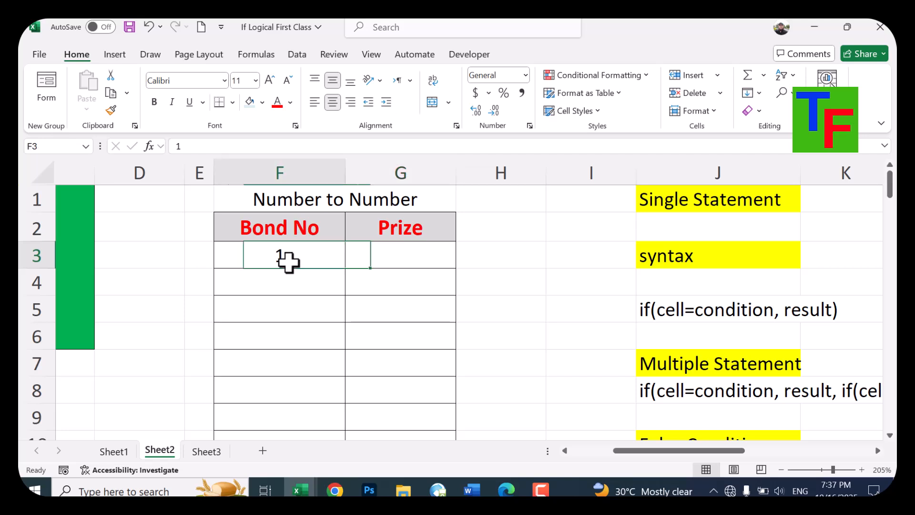
pyautogui.write('2')
pyautogui.click(420, 265)
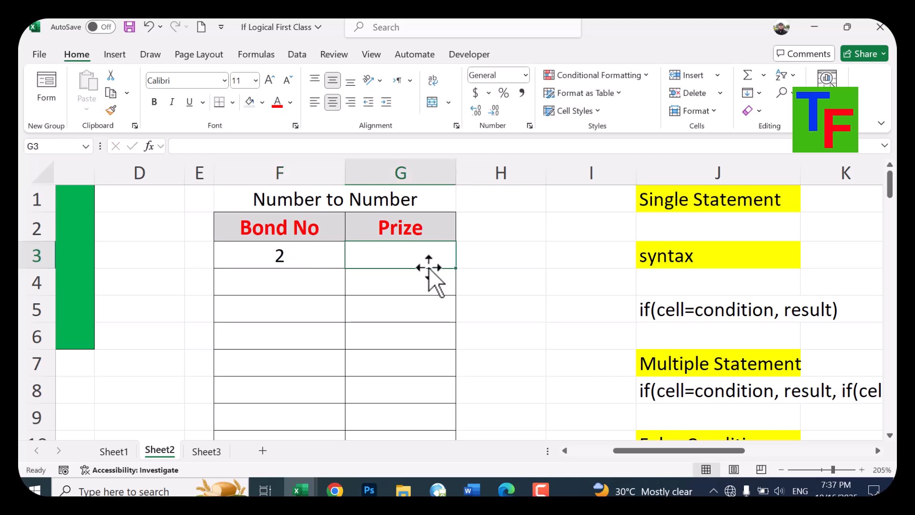
# Enter 1 as the bond number in cell F3
pyautogui.click(315, 253)
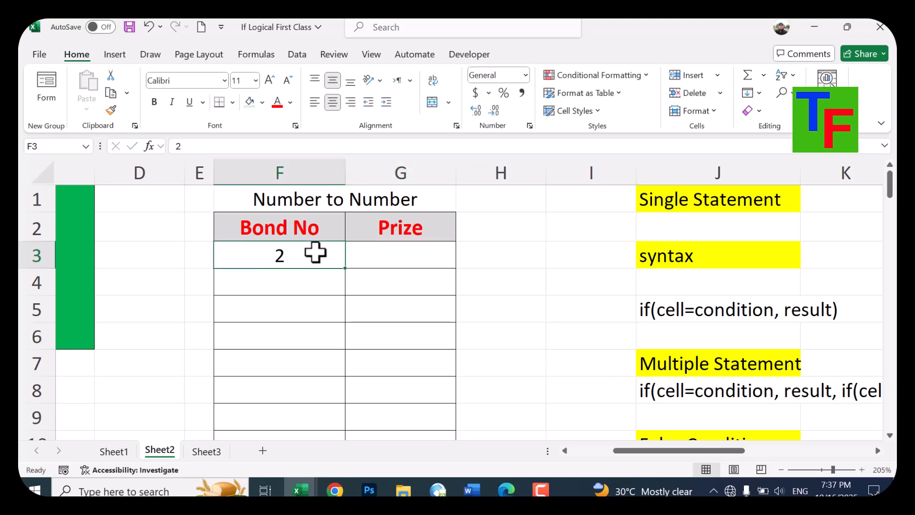
pyautogui.write('1')
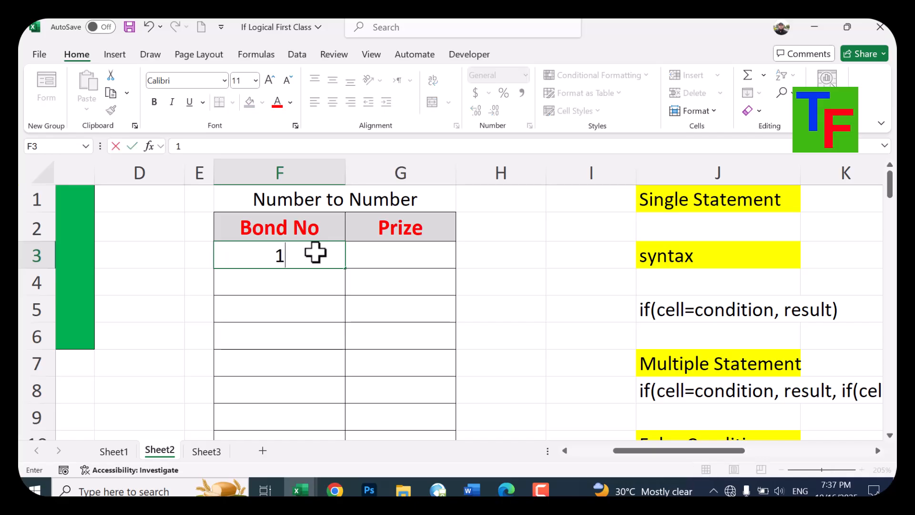
pyautogui.click(413, 259)
pyautogui.click(282, 257)
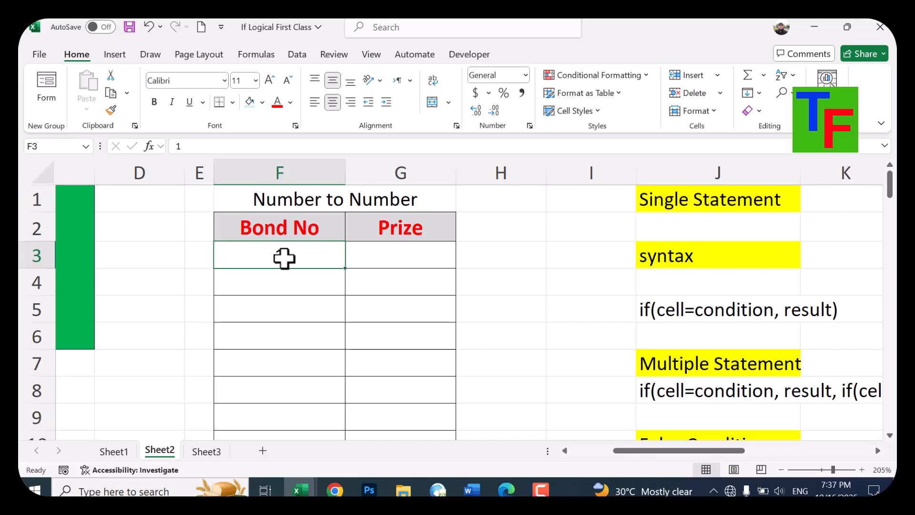
pyautogui.click(387, 266)
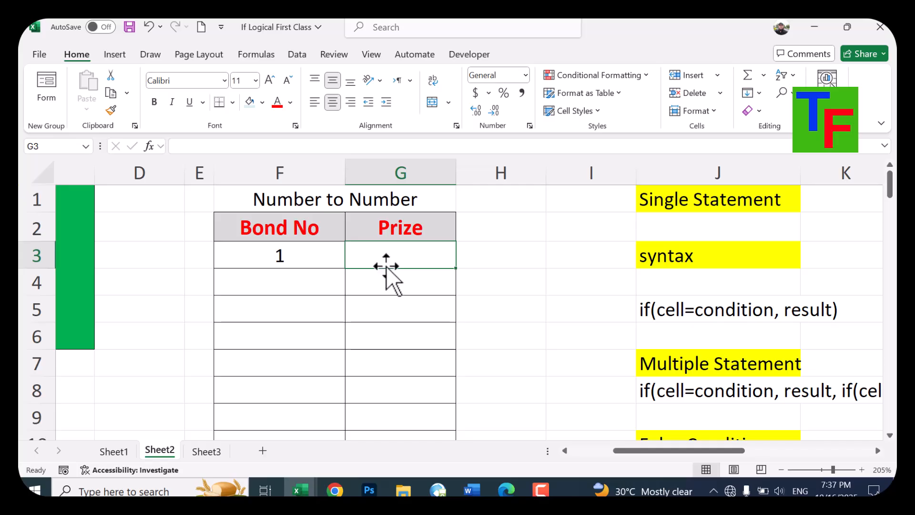
pyautogui.click(309, 253)
pyautogui.click(421, 254)
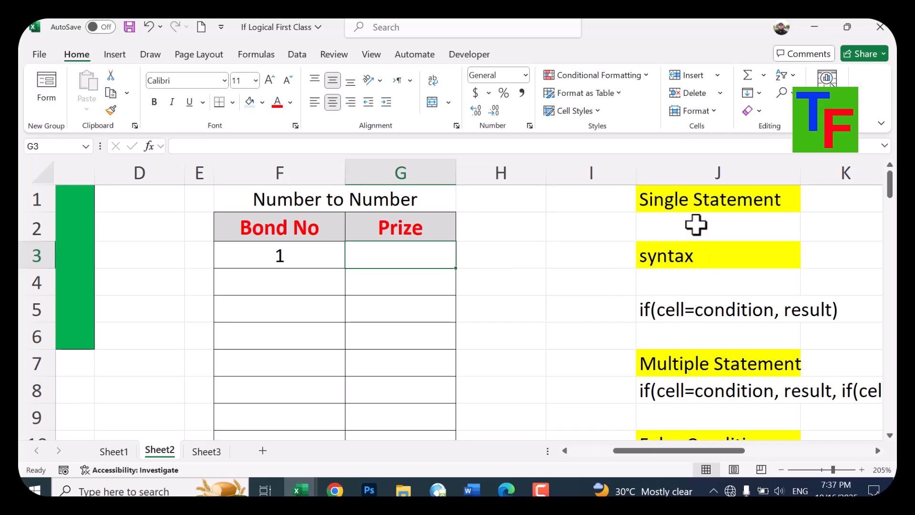
pyautogui.click(695, 196)
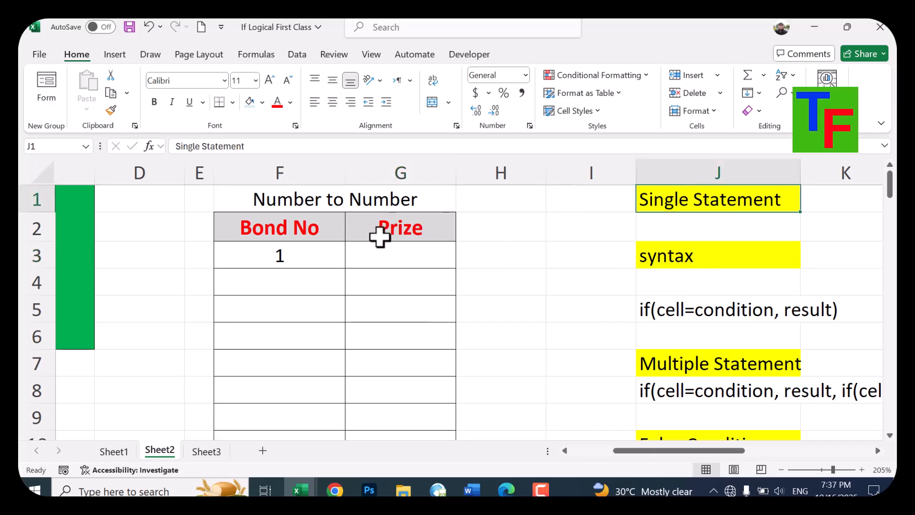
pyautogui.click(309, 254)
pyautogui.click(400, 256)
pyautogui.click(291, 255)
# Enter the formula =IF(F3=1, 1000) in the first Prize cell, G3
pyautogui.click(390, 265)
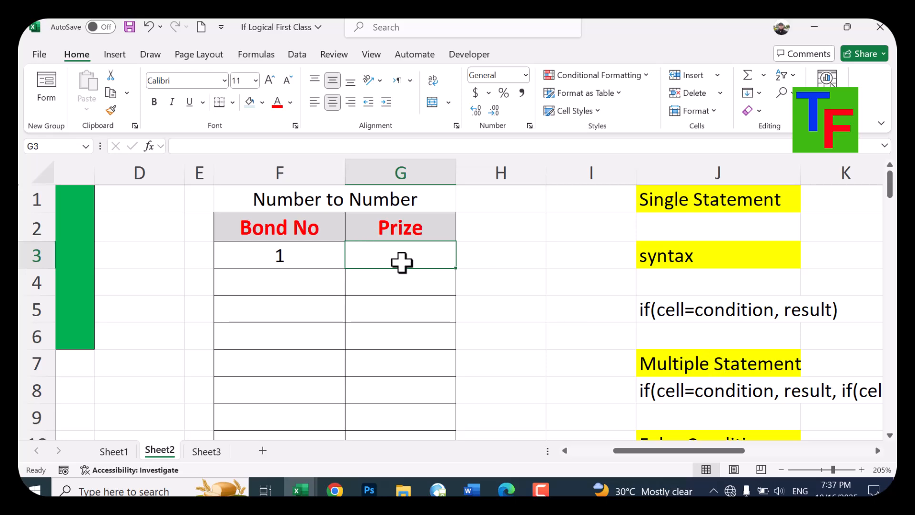
pyautogui.scroll(-2, 665, 332)
pyautogui.scroll(2, 710, 325)
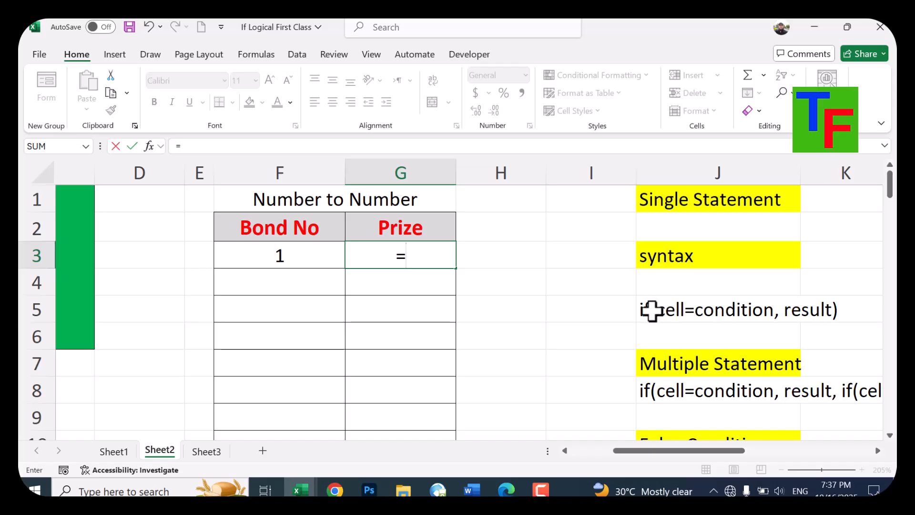
pyautogui.write('if(')
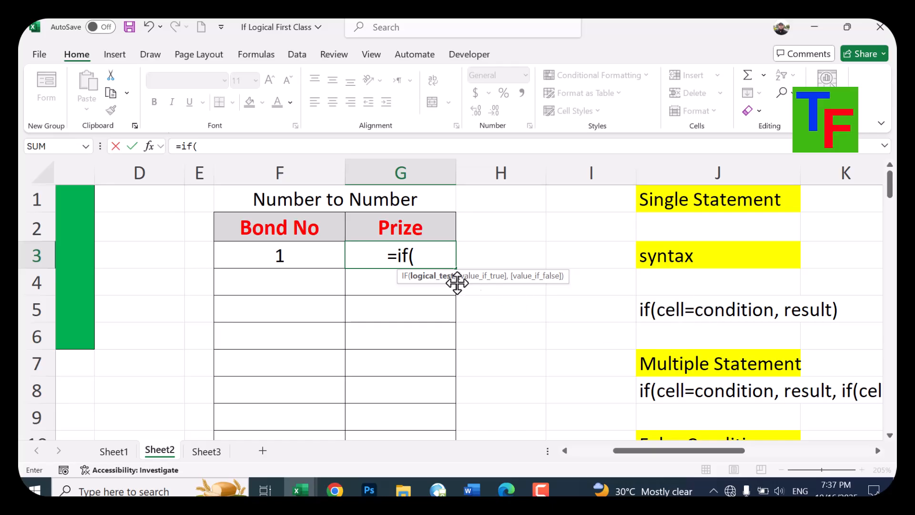
pyautogui.click(274, 252)
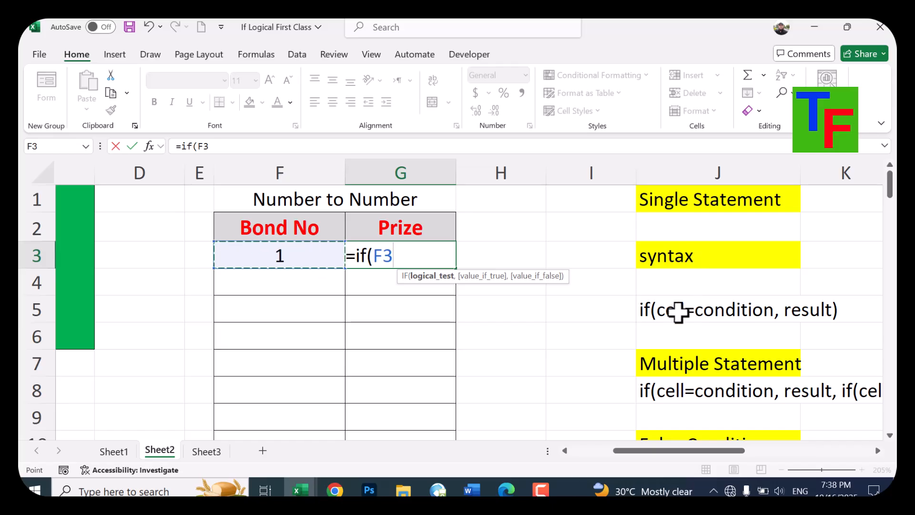
pyautogui.write('=1')
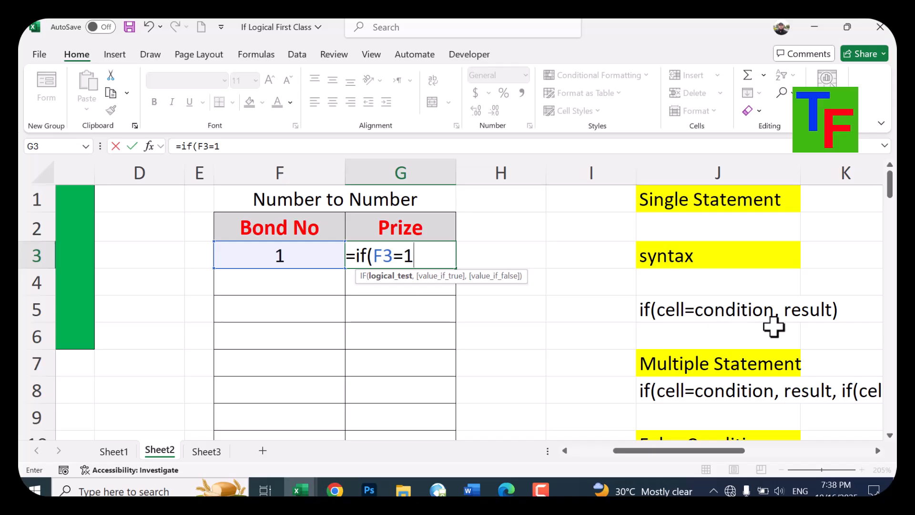
pyautogui.write(',')
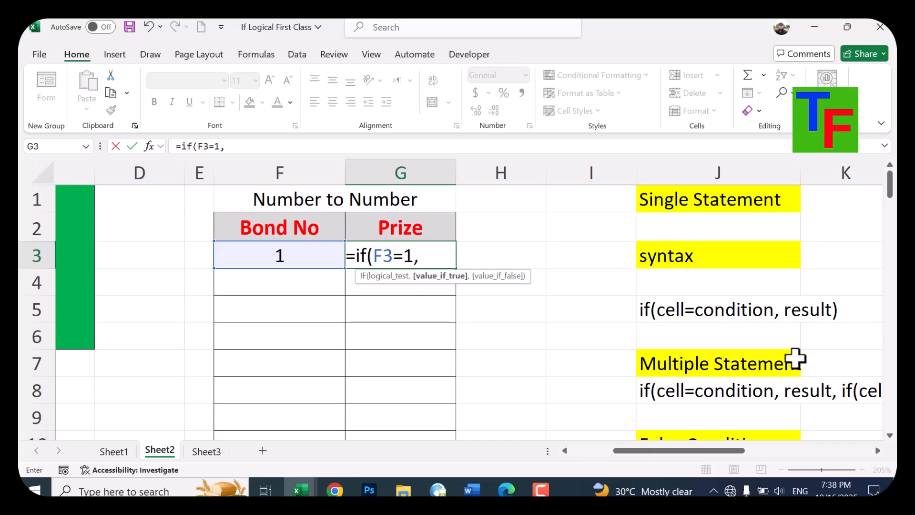
pyautogui.write(' 1000')
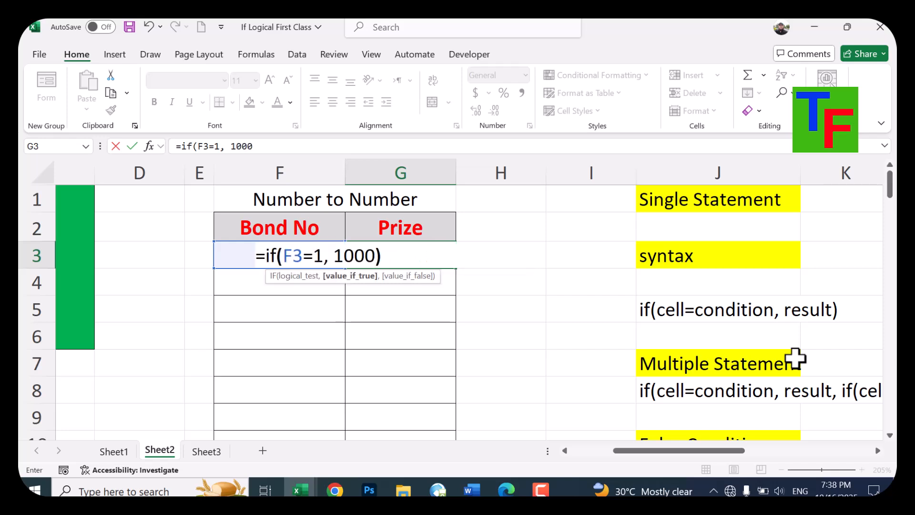
pyautogui.write(')')
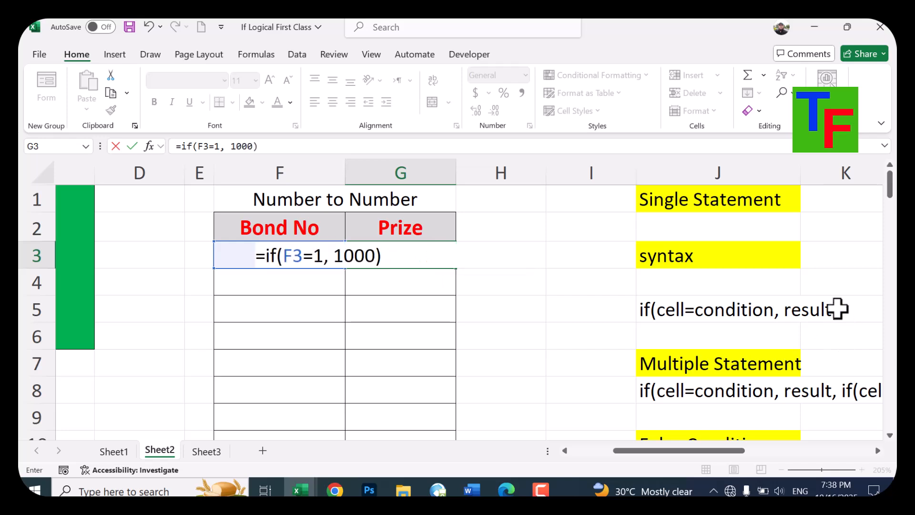
pyautogui.press('Return')
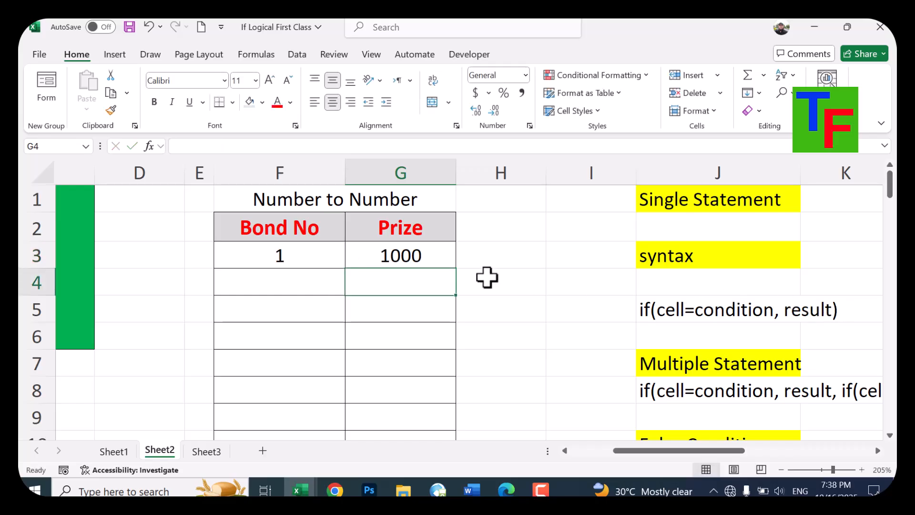
# Test the prize formula by entering 2, 1 and 2 again as the bond number in F3
pyautogui.click(432, 258)
pyautogui.click(276, 250)
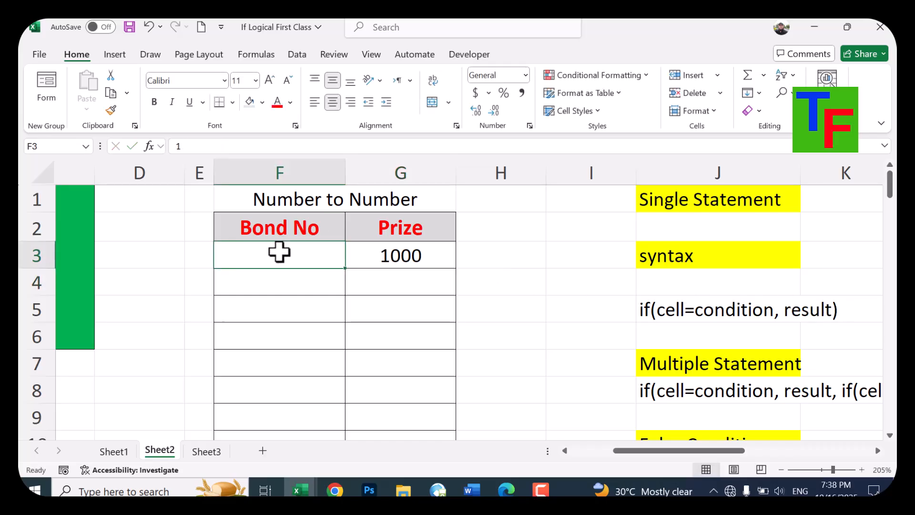
pyautogui.write('2')
pyautogui.press('Return')
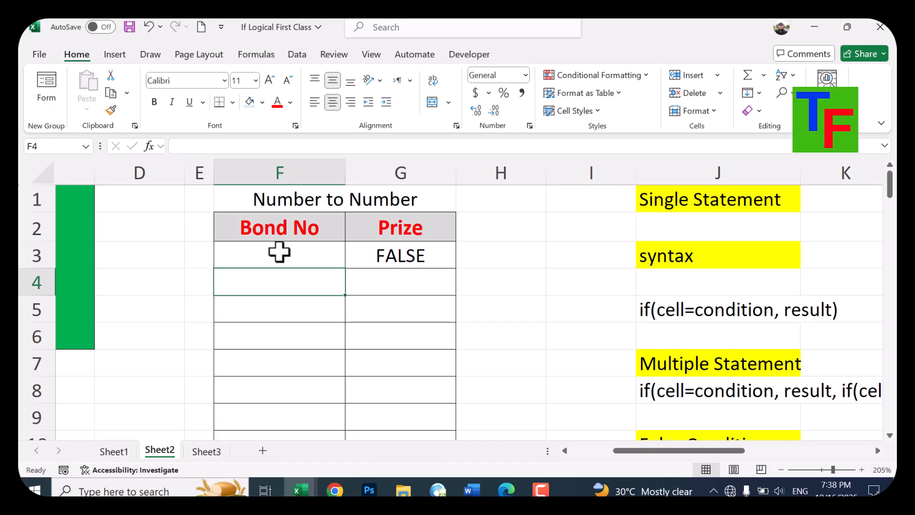
pyautogui.click(279, 252)
pyautogui.write('1')
pyautogui.press('Return')
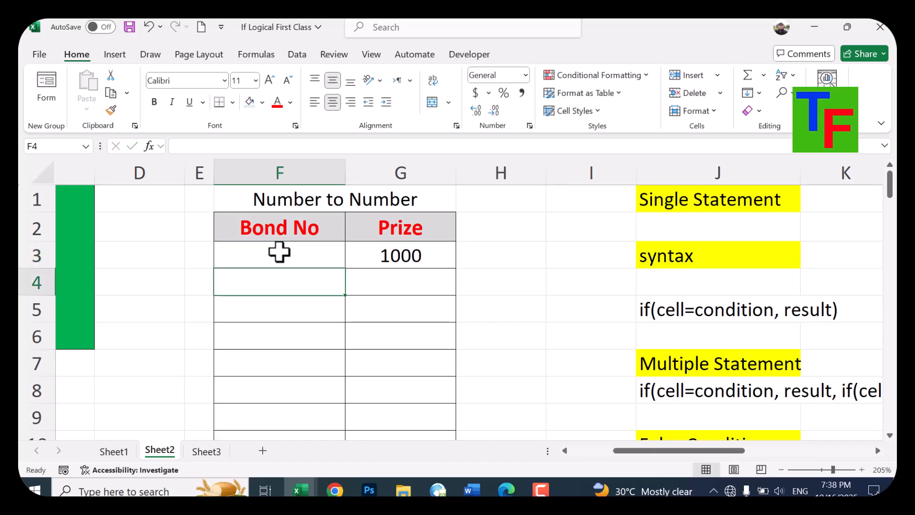
pyautogui.click(279, 252)
pyautogui.write('2')
pyautogui.press('Return')
# Test the prize formula with 11 and One in F3, and set the bond number back to 1
pyautogui.click(279, 252)
pyautogui.write('11')
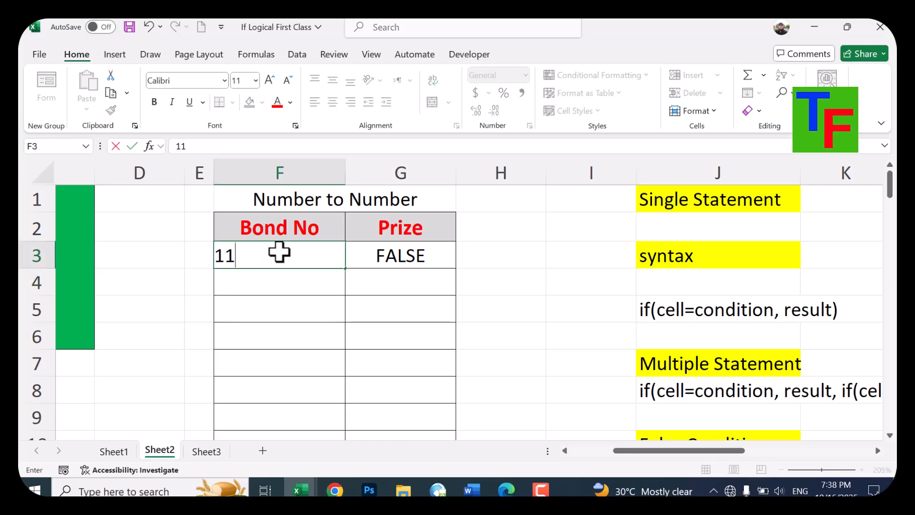
pyautogui.press('Return')
pyautogui.click(279, 252)
pyautogui.write('One')
pyautogui.press('Return')
pyautogui.click(279, 252)
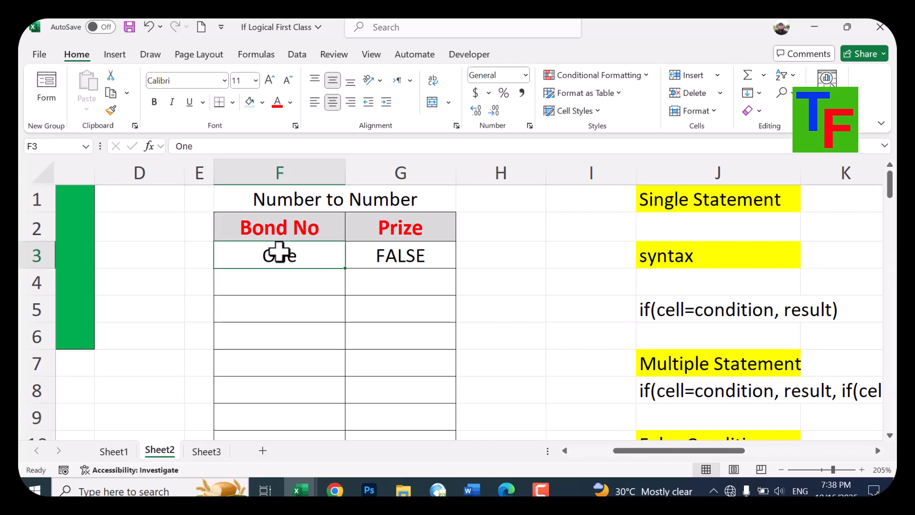
pyautogui.write('1')
pyautogui.press('Return')
# Copy the prize formula from G3 down through G9
pyautogui.click(279, 253)
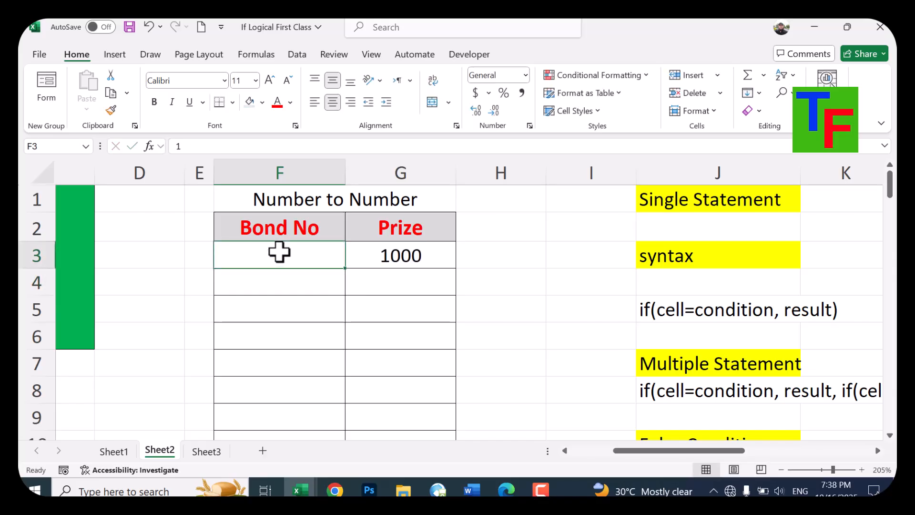
pyautogui.click(414, 258)
pyautogui.moveTo(456, 269); pyautogui.dragTo(437, 427)
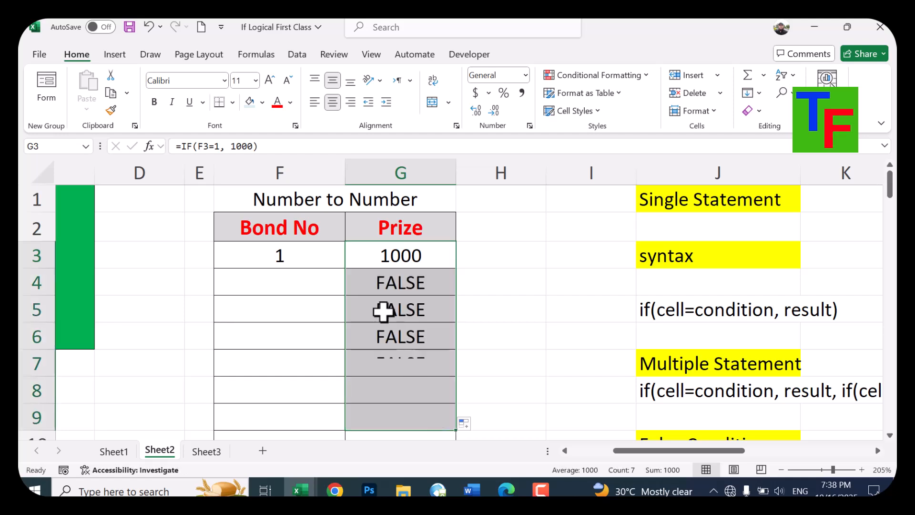
# Enter the bond numbers 2, 1, 1 and 1 in cells F4 to F7
pyautogui.click(270, 287)
pyautogui.write('2')
pyautogui.press('Return')
pyautogui.write('1')
pyautogui.press('Return')
pyautogui.write('1')
pyautogui.press('Return')
pyautogui.write('1')
pyautogui.press('Return')
# Add 0 as the false result to the prize formula in G3, making it =IF(F3=1, 1000, 0)
pyautogui.press('Up')
pyautogui.press('Up')
pyautogui.press('Up')
pyautogui.press('Up')
pyautogui.press('Up')
pyautogui.press('Right')
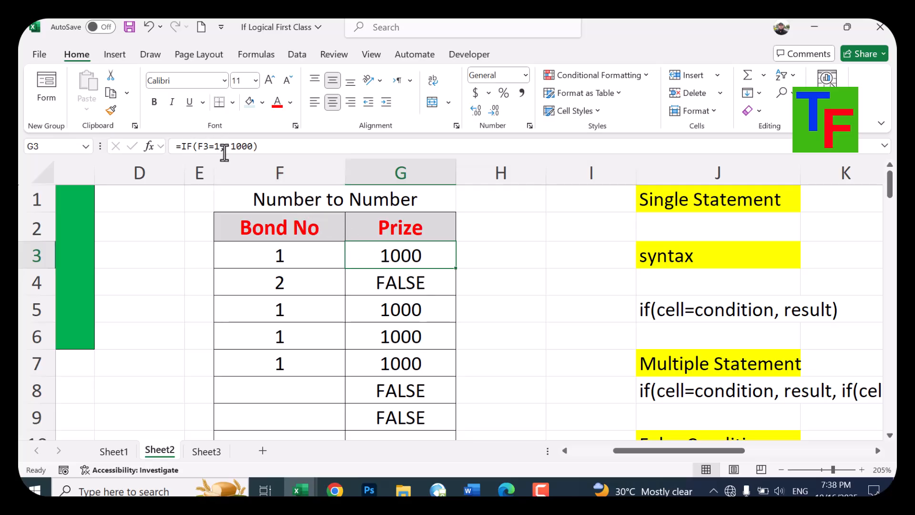
pyautogui.doubleClick(432, 257)
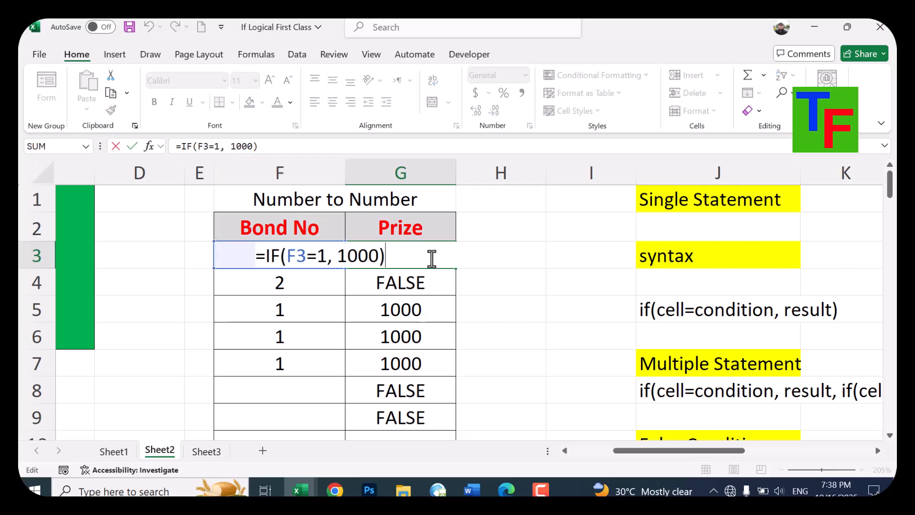
pyautogui.press('Left')
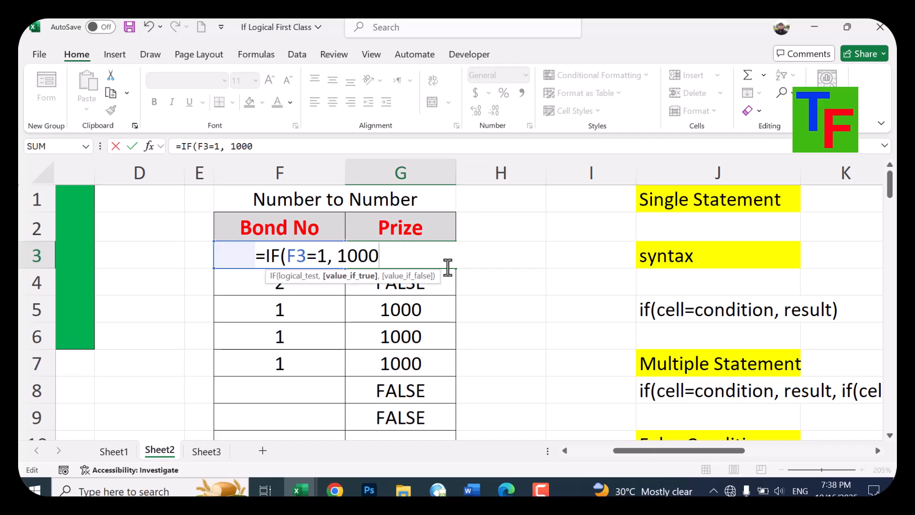
pyautogui.write(', 0')
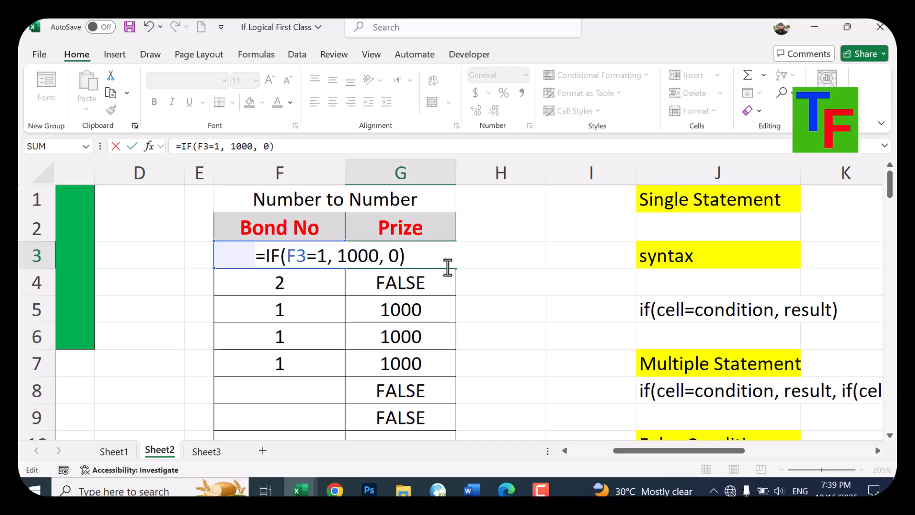
pyautogui.press('Return')
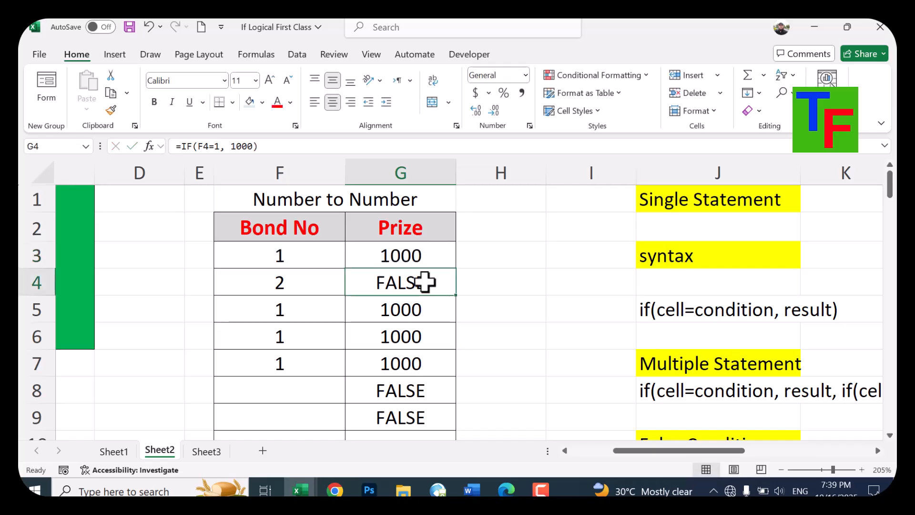
# Copy the prize formula with the 0 false result from G3 down through G9
pyautogui.click(439, 257)
pyautogui.moveTo(459, 272)
pyautogui.mouseDown()
pyautogui.moveTo(453, 422)
pyautogui.moveTo(444, 419)
pyautogui.mouseUp()
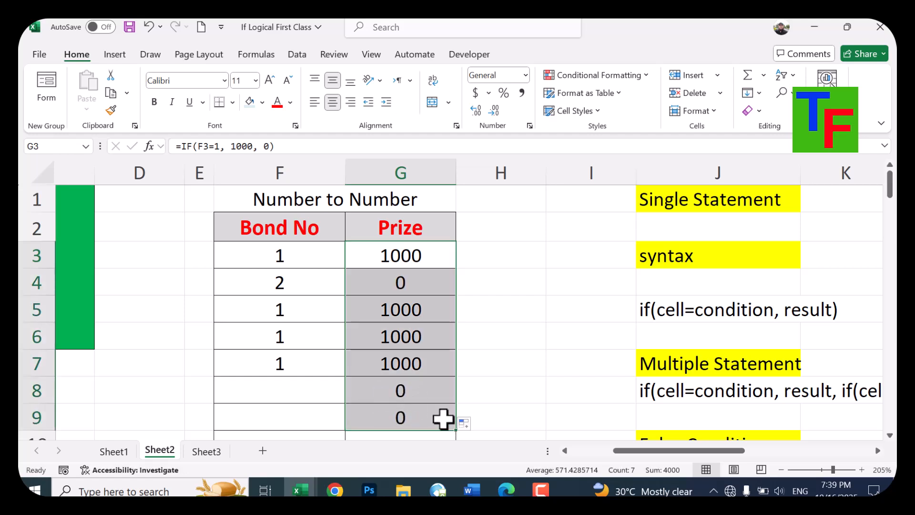
pyautogui.click(422, 255)
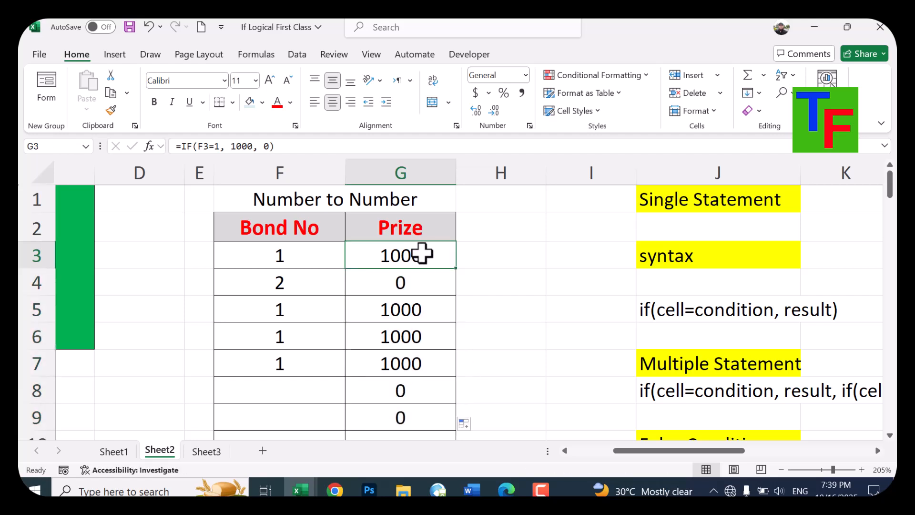
# Narrow the empty columns H and I so the Multiple Statement syntax fits fully beside the table
pyautogui.click(743, 371)
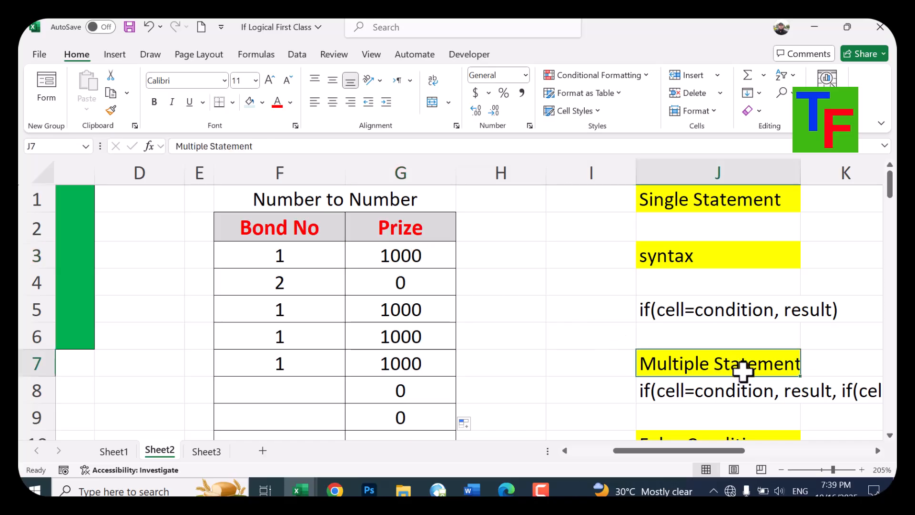
pyautogui.moveTo(547, 164); pyautogui.dragTo(476, 162)
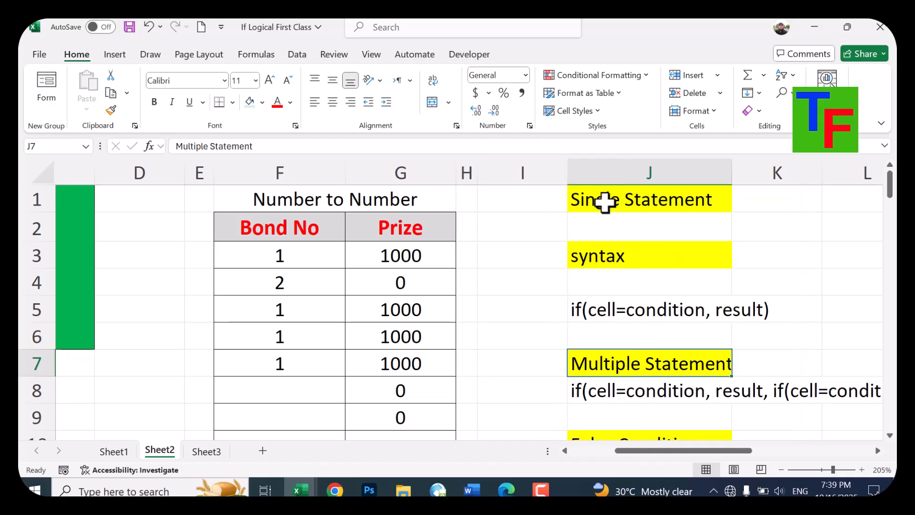
pyautogui.moveTo(568, 161); pyautogui.dragTo(480, 170)
pyautogui.moveTo(655, 451); pyautogui.dragTo(667, 452)
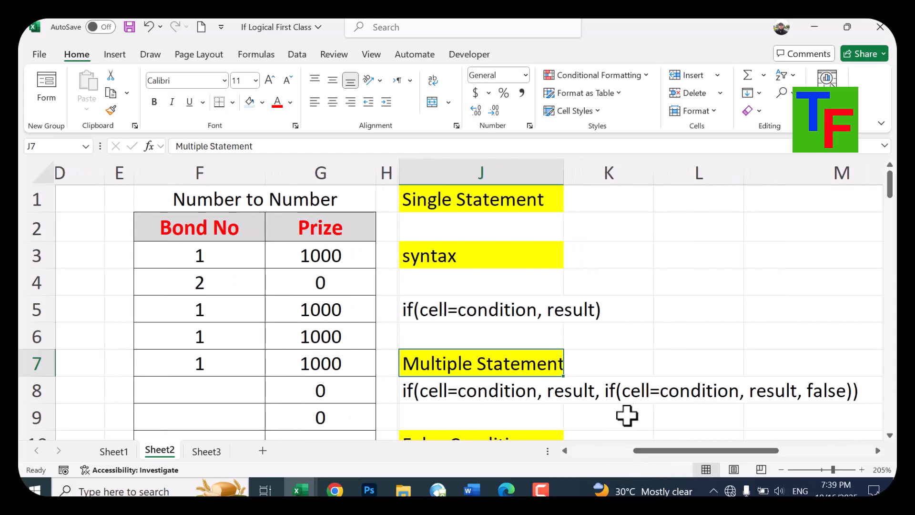
# Clear the prizes in G3 to G9 and begin an IF formula in G3 that gives 1000 when F3=1
pyautogui.moveTo(323, 255); pyautogui.dragTo(333, 429)
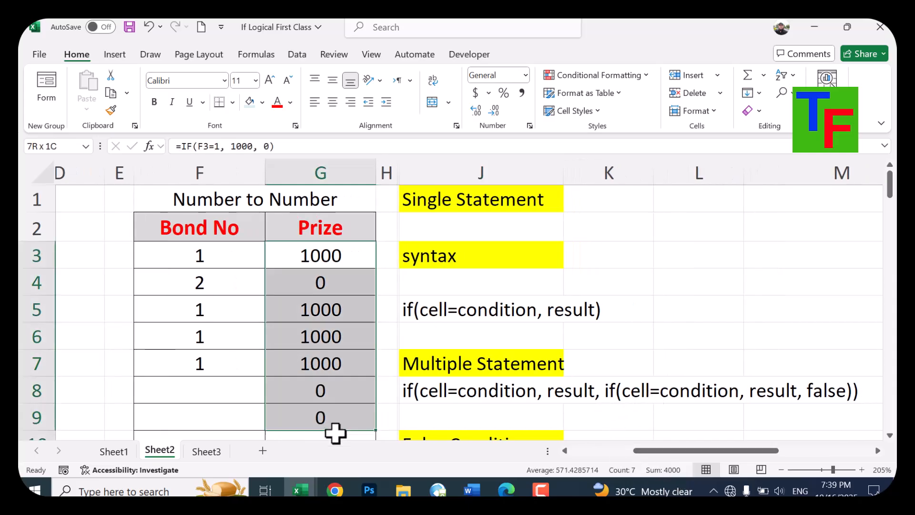
pyautogui.press('Delete')
pyautogui.click(325, 252)
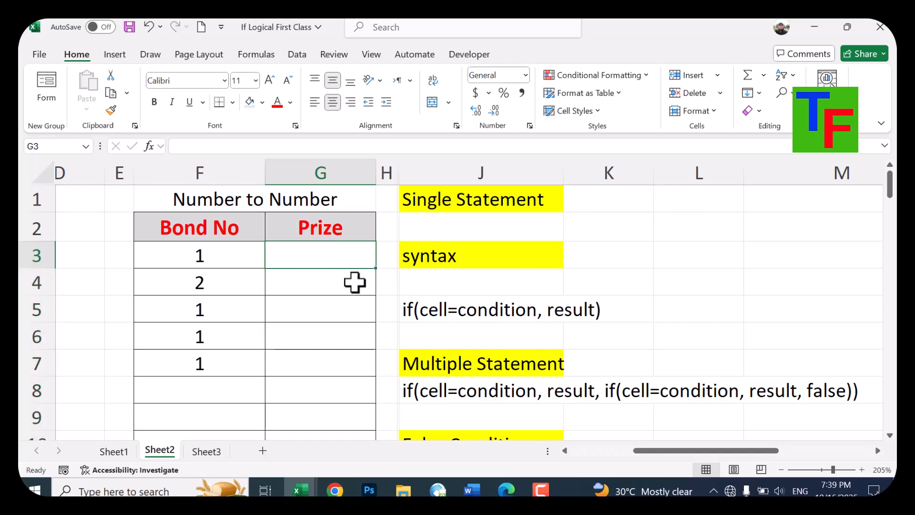
pyautogui.write('=if(')
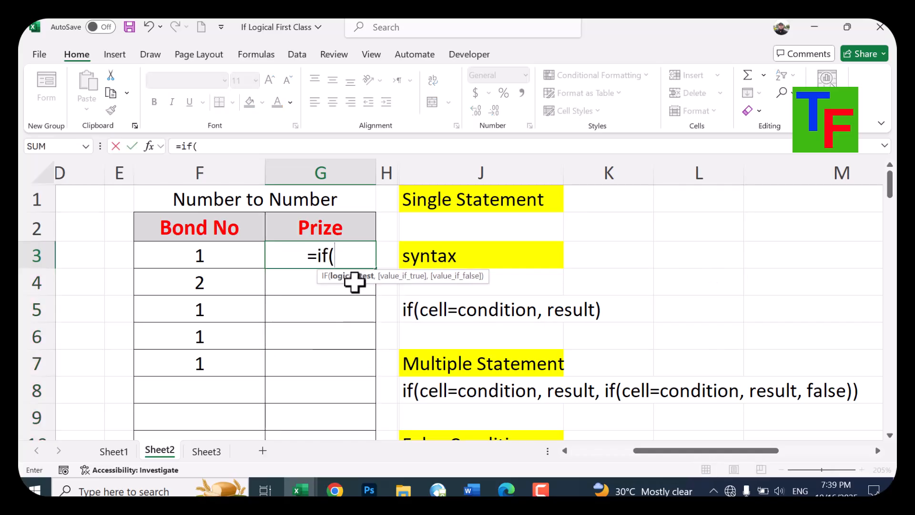
pyautogui.click(200, 249)
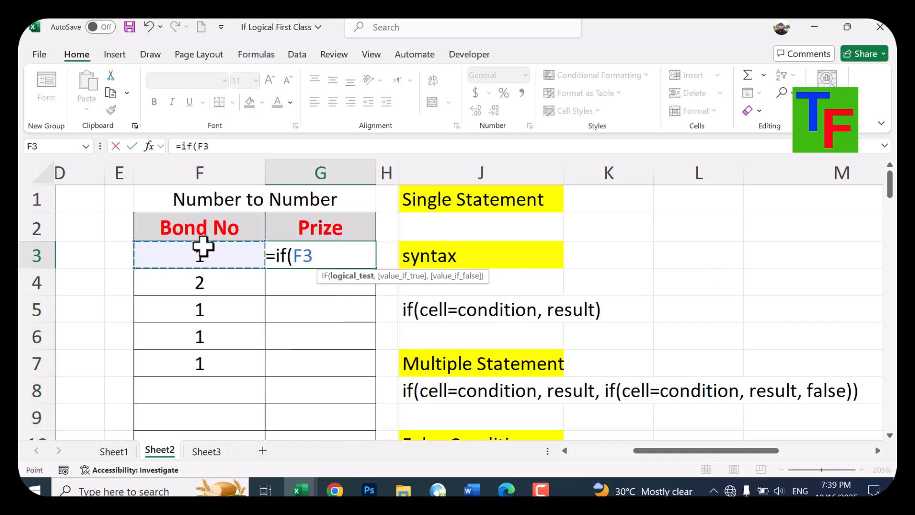
pyautogui.write('=1,')
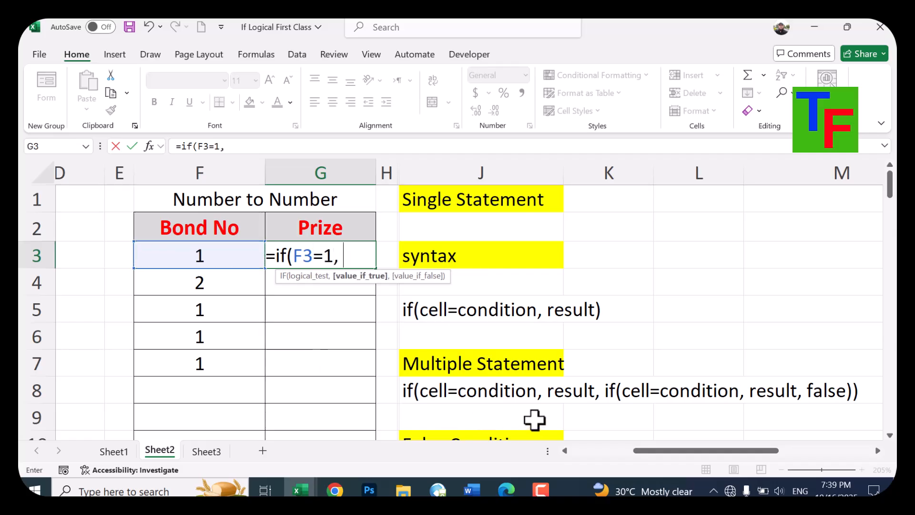
pyautogui.write('1000')
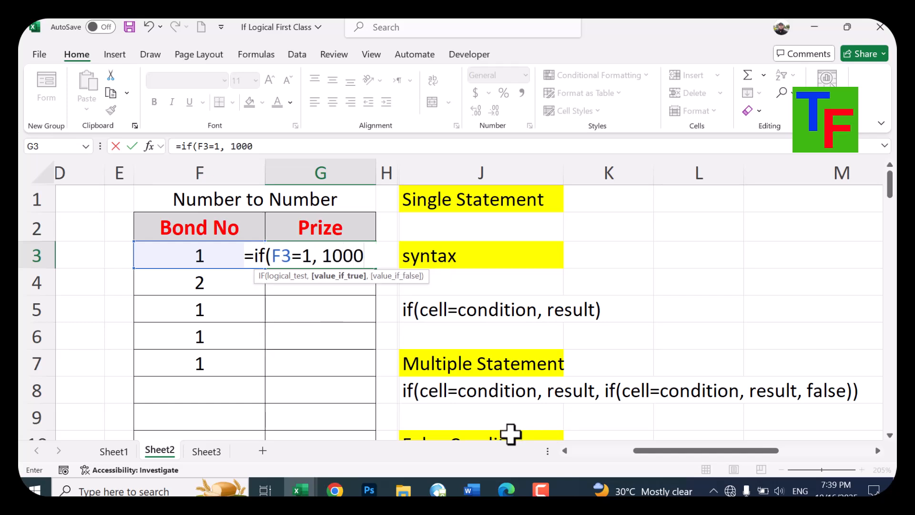
pyautogui.write(', if')
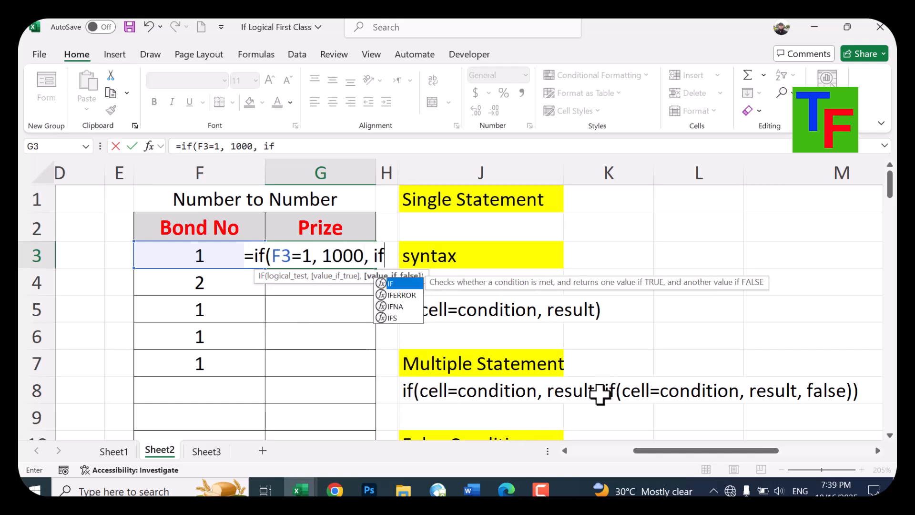
pyautogui.write('(')
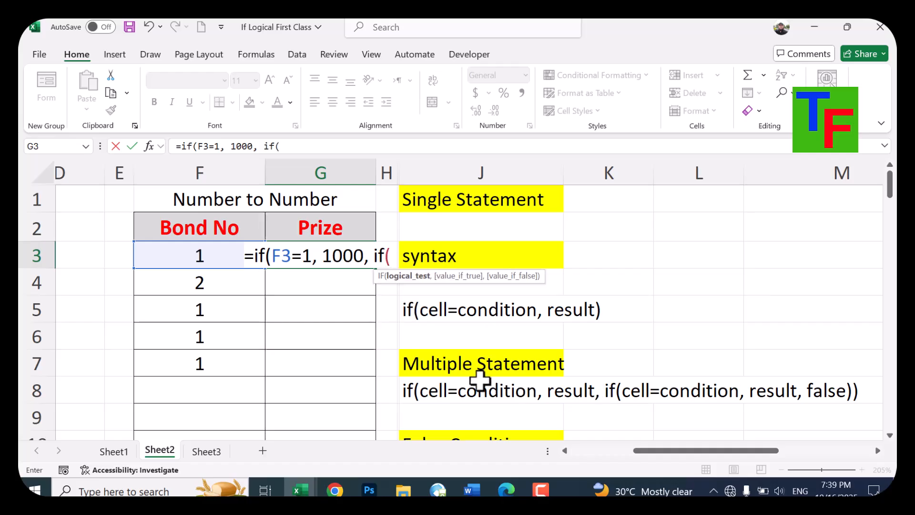
# Complete the G3 formula with a nested IF(F3=2, 2000, 0) as the false result and copy it down through G9
pyautogui.click(204, 256)
pyautogui.write('=2,')
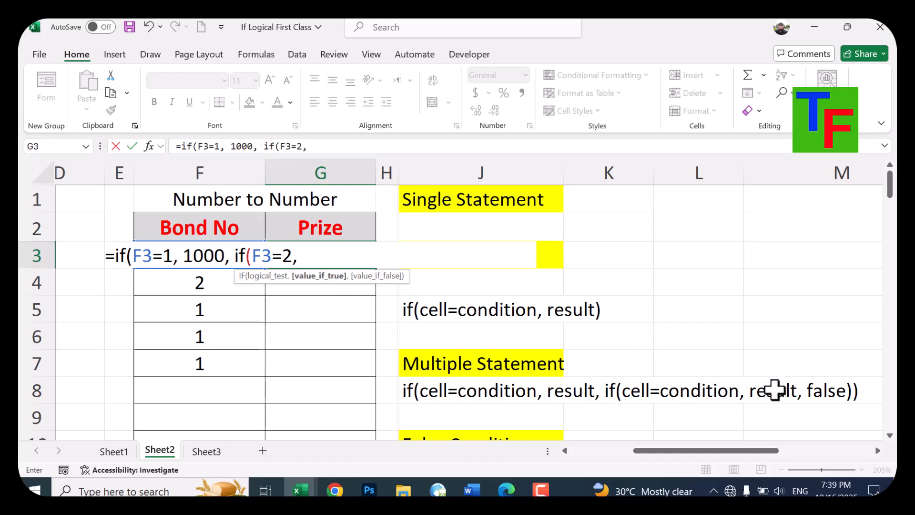
pyautogui.write(' 2000')
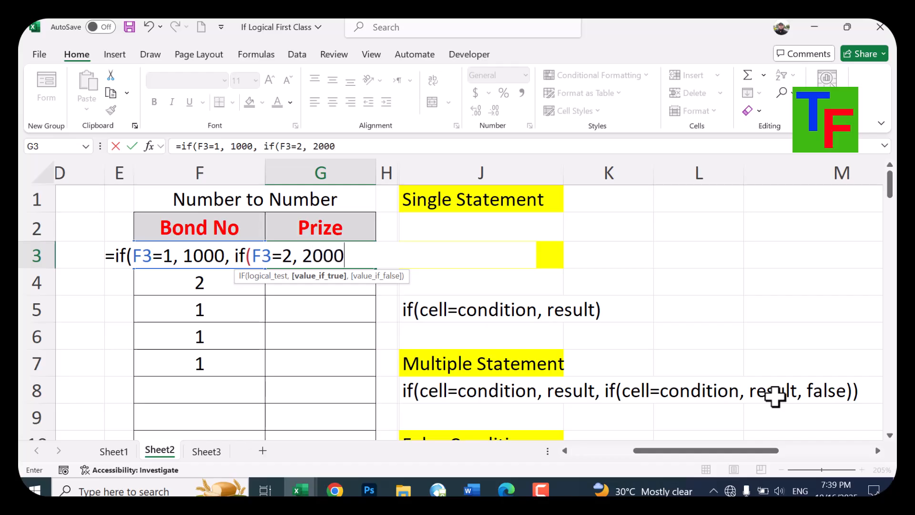
pyautogui.write(',')
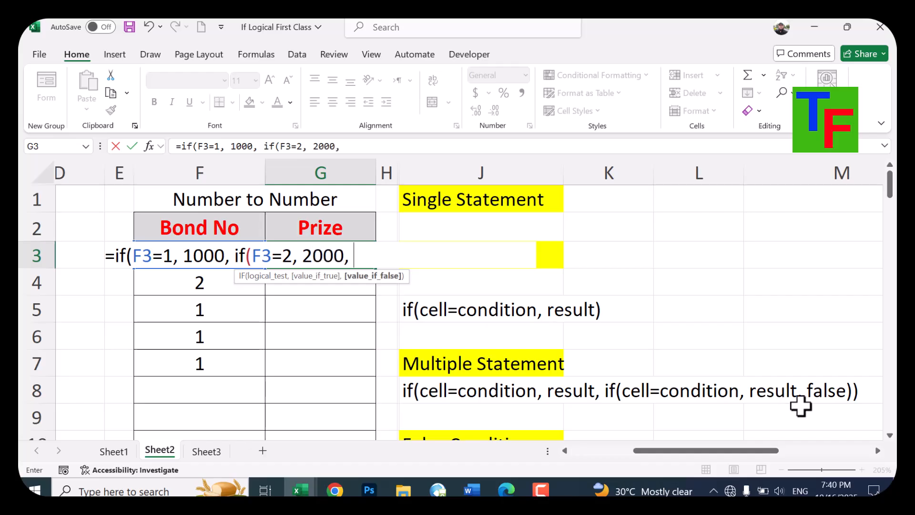
pyautogui.write(' 0')
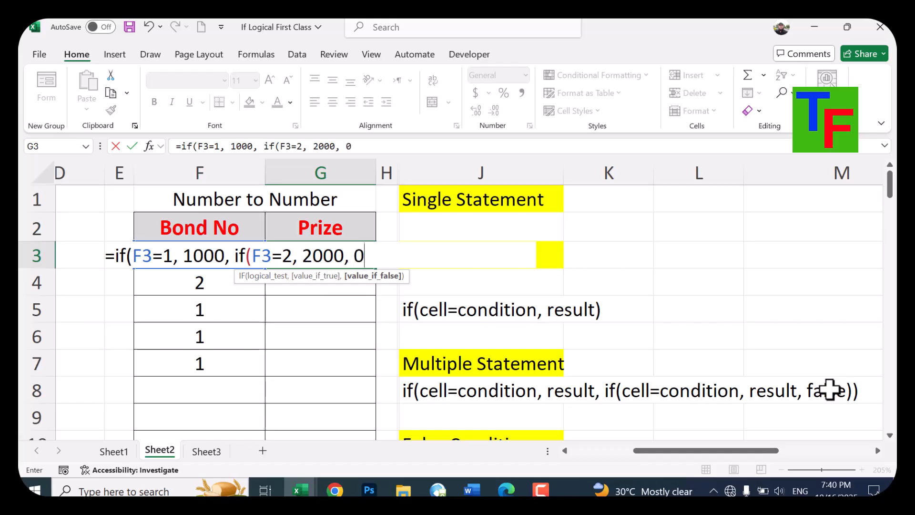
pyautogui.write('))')
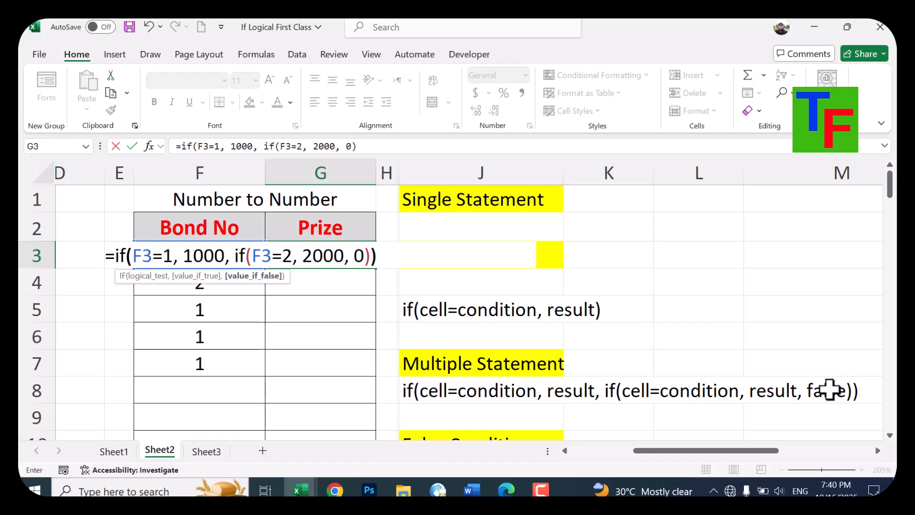
pyautogui.press('Return')
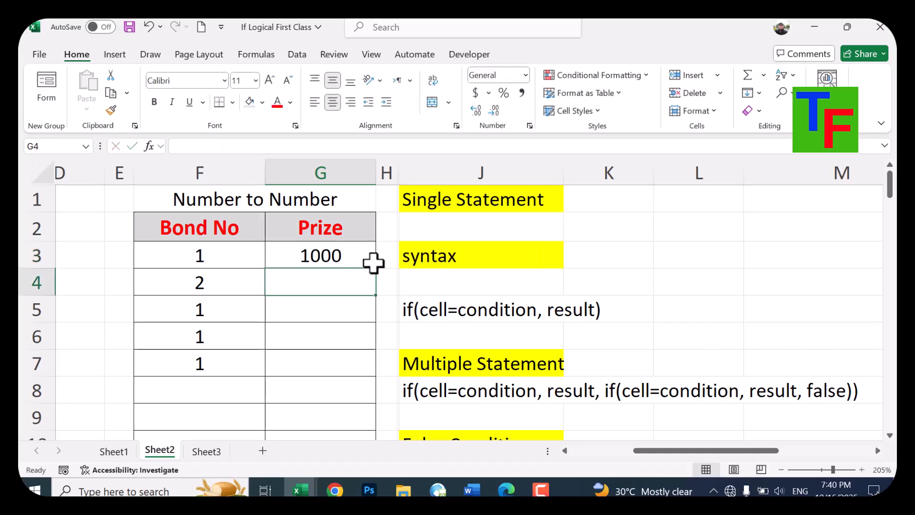
pyautogui.click(353, 257)
pyautogui.moveTo(375, 268); pyautogui.dragTo(365, 430)
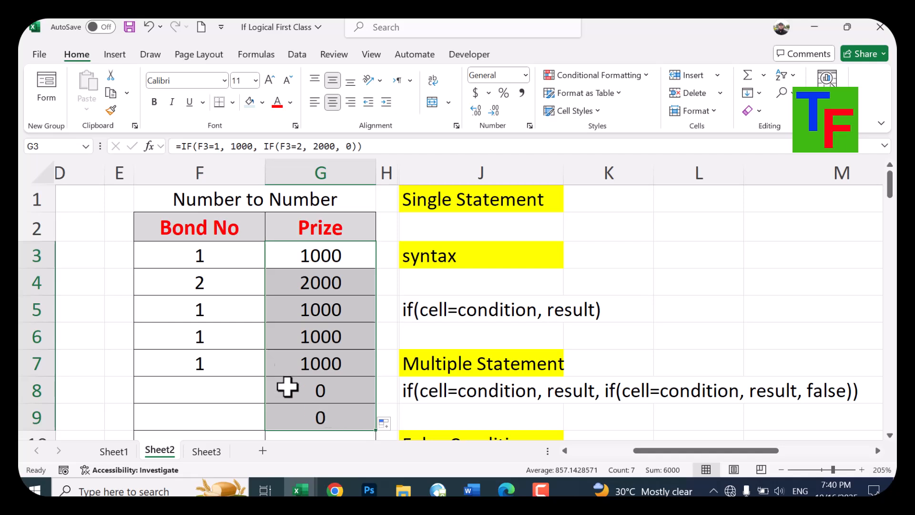
# Change the bond number in F6 to 3 to test the nested formula's false result
pyautogui.click(207, 326)
pyautogui.write('3')
pyautogui.press('Return')
pyautogui.press('Up')
pyautogui.press('Right')
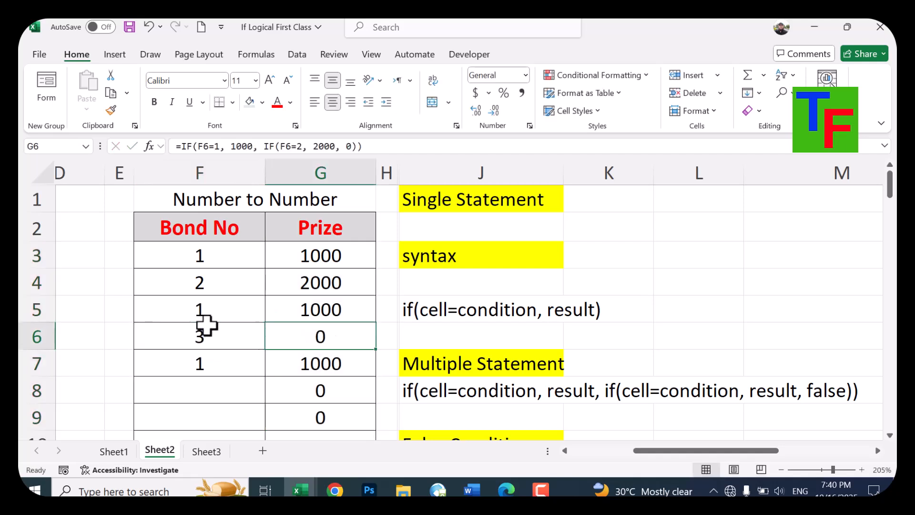
# Enter the bond numbers 2 in F8 and 1 in F9
pyautogui.press('Up')
pyautogui.press('Up')
pyautogui.press('Left')
pyautogui.press('Right')
pyautogui.press('Down')
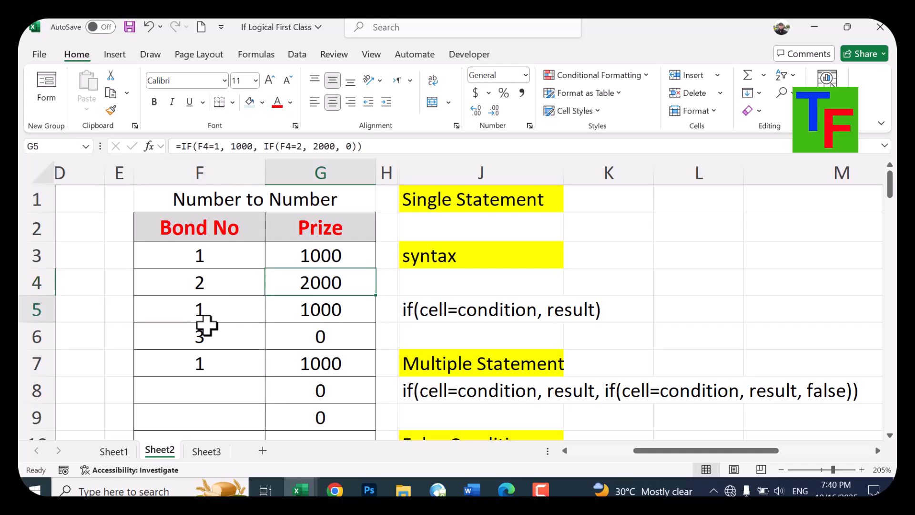
pyautogui.press('Down')
pyautogui.press('Down')
pyautogui.press('Left')
pyautogui.press('Right')
pyautogui.press('Down')
pyautogui.press('Left')
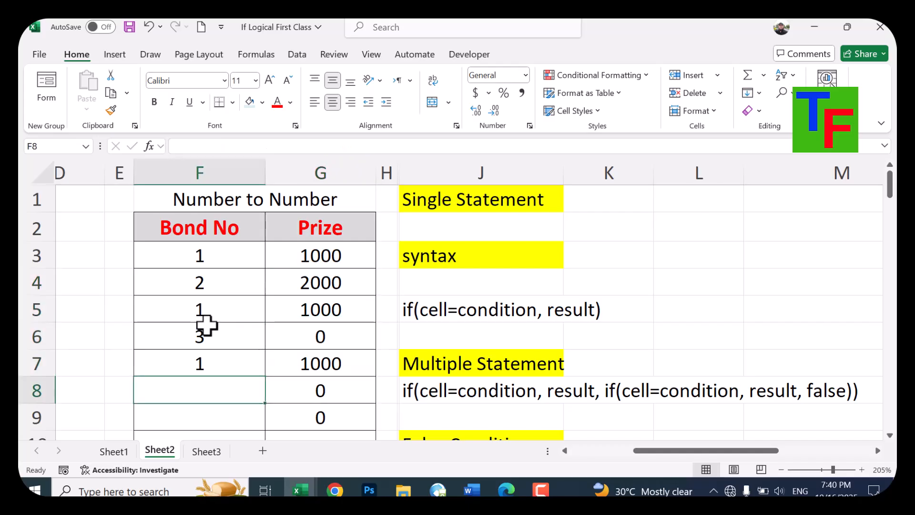
pyautogui.write('2')
pyautogui.press('Right')
pyautogui.press('Down')
pyautogui.press('Left')
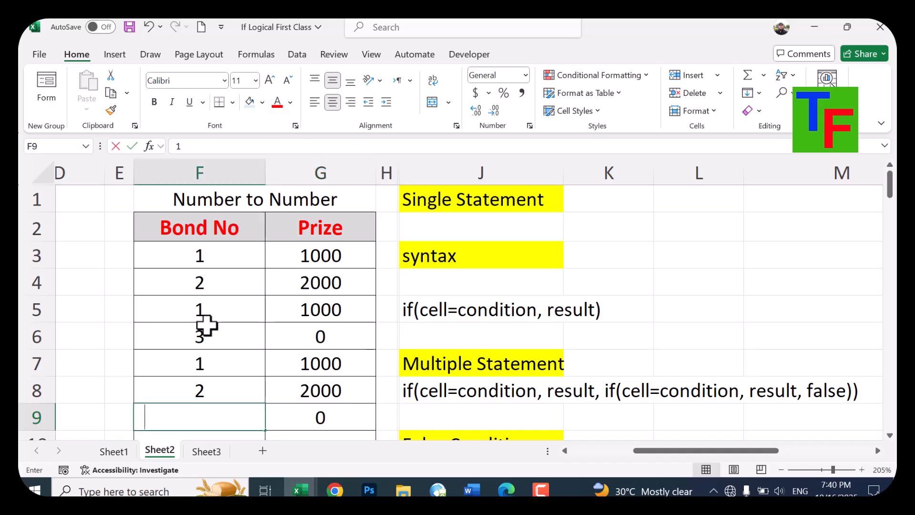
pyautogui.write('1')
pyautogui.press('Right')
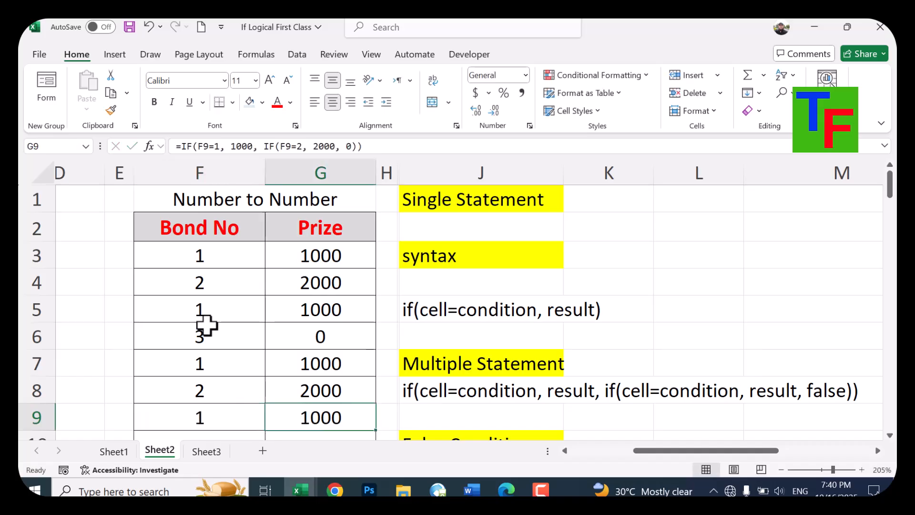
# Clear the formula results from the Prize column, G3 through G10
pyautogui.press('Up')
pyautogui.press('Up')
pyautogui.press('Up')
pyautogui.press('Up')
pyautogui.press('Up')
pyautogui.press('Up')
pyautogui.press('Up')
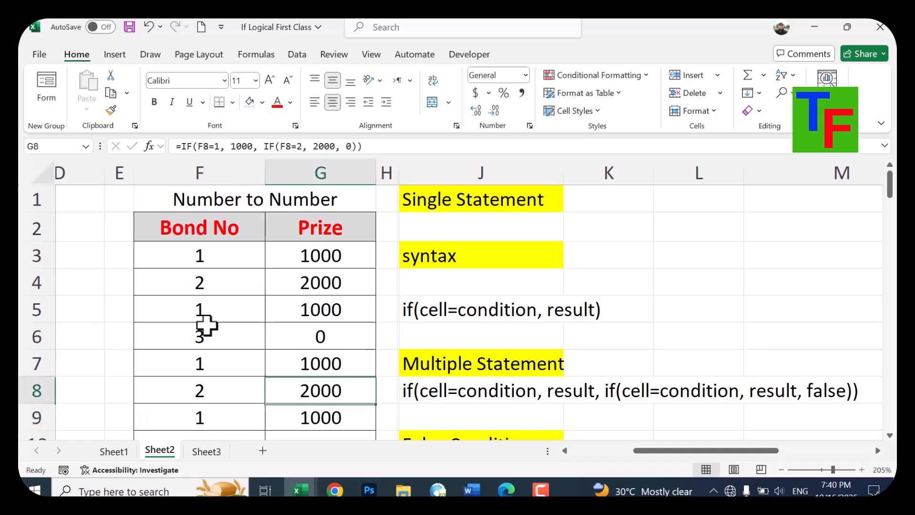
pyautogui.press('Left')
pyautogui.press('Down')
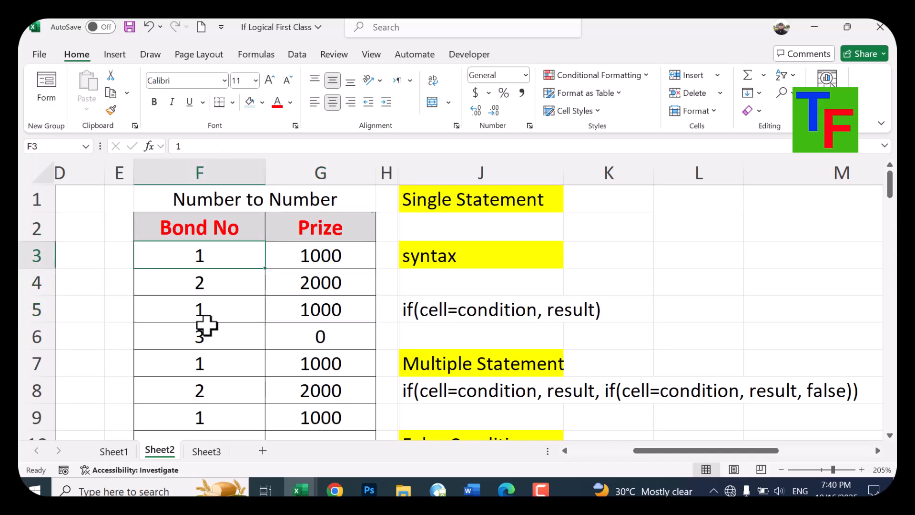
pyautogui.press('Right')
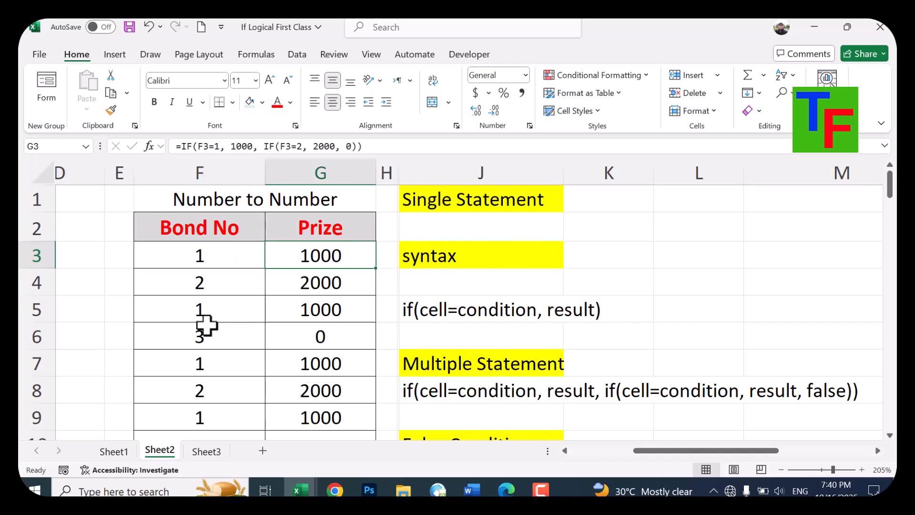
pyautogui.hotkey('shift', 'Down')
pyautogui.hotkey('shift', 'Down')
pyautogui.hotkey('shift', 'Down')
pyautogui.hotkey('shift', 'Down')
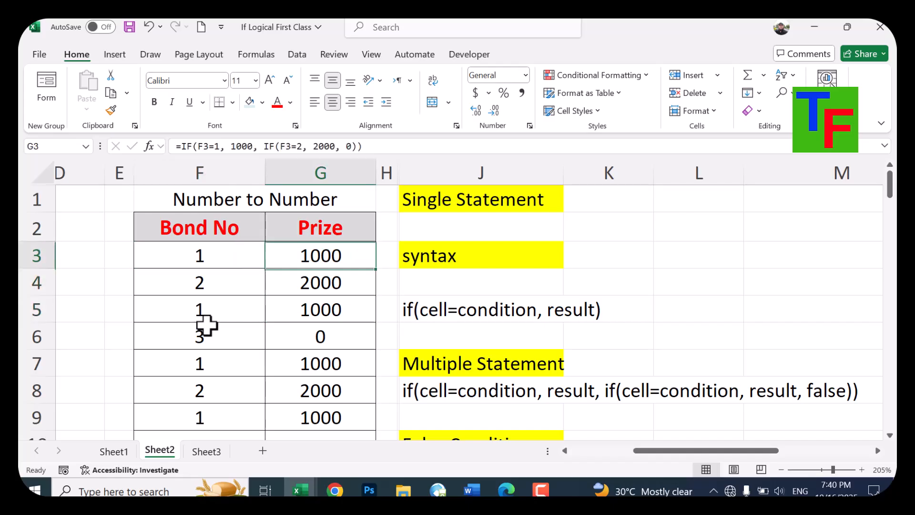
pyautogui.hotkey('shift', 'Down')
pyautogui.hotkey('shift', 'Down')
pyautogui.hotkey('shift', 'Down')
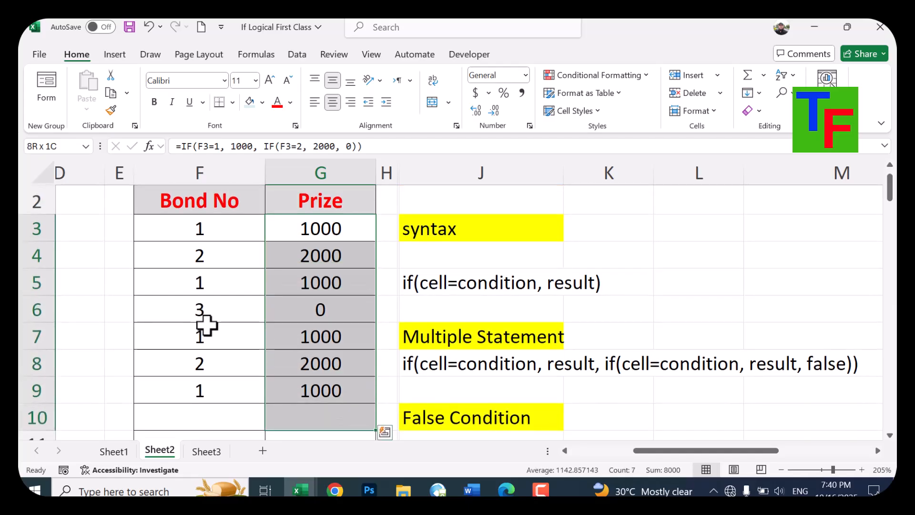
pyautogui.press('Delete')
pyautogui.press('Up')
pyautogui.press('Down')
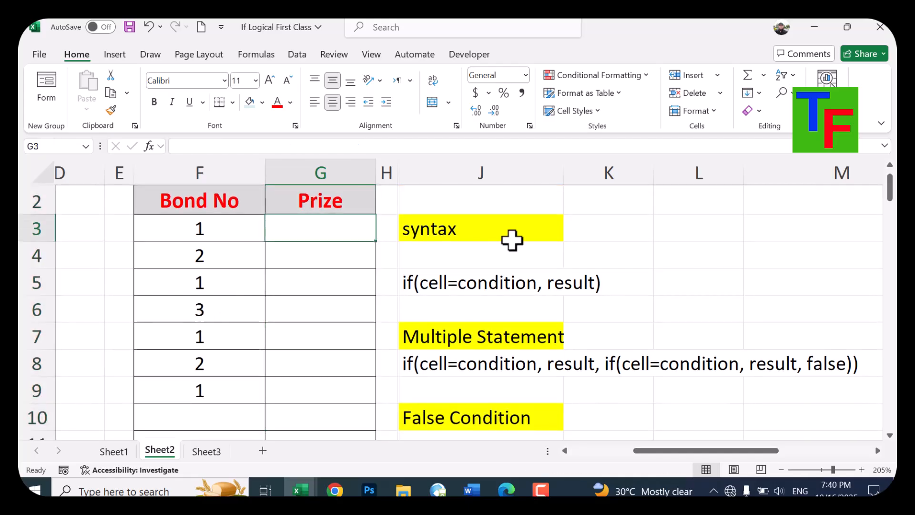
# Begin a nested IF formula in G3 that gives 1000 when F3=1 and 2000 when F3=2, and open a third IF
pyautogui.scroll(1, 510, 238)
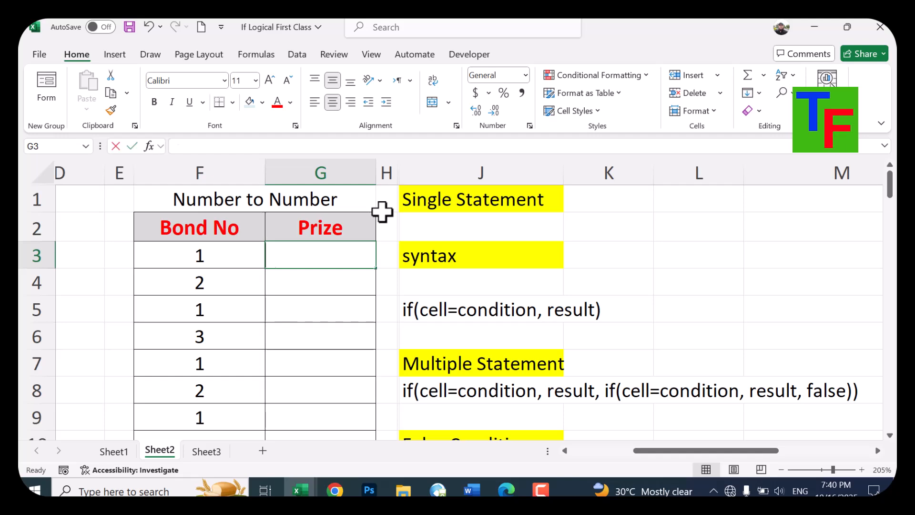
pyautogui.write('=if(')
pyautogui.press('Left')
pyautogui.write('=1, 100')
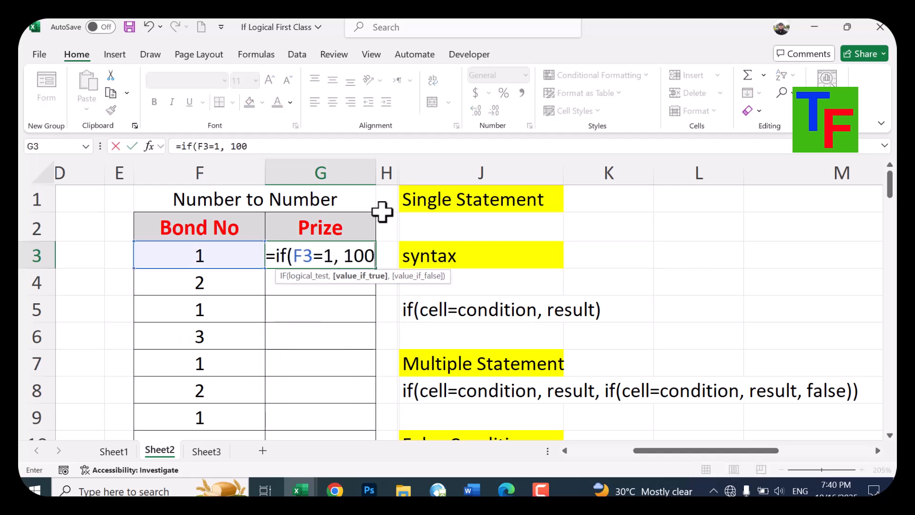
pyautogui.write('0, if(')
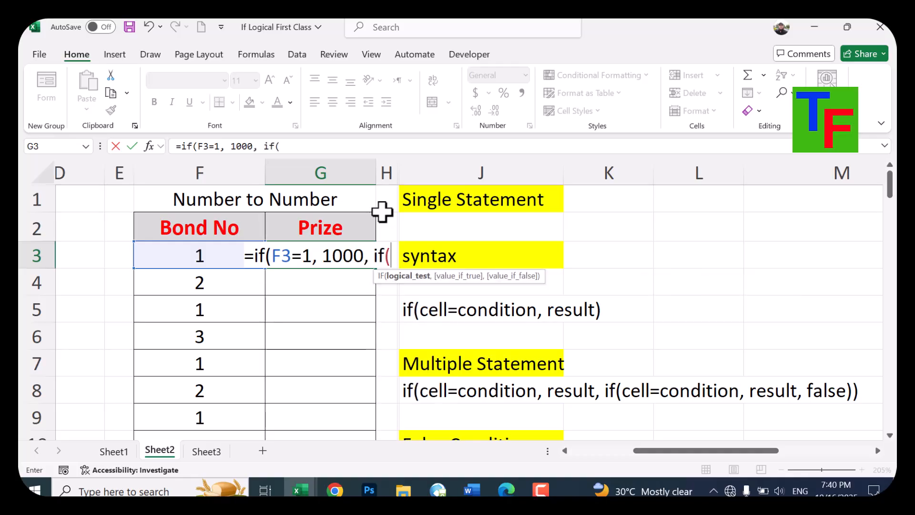
pyautogui.press('Left')
pyautogui.write('=2, 2---')
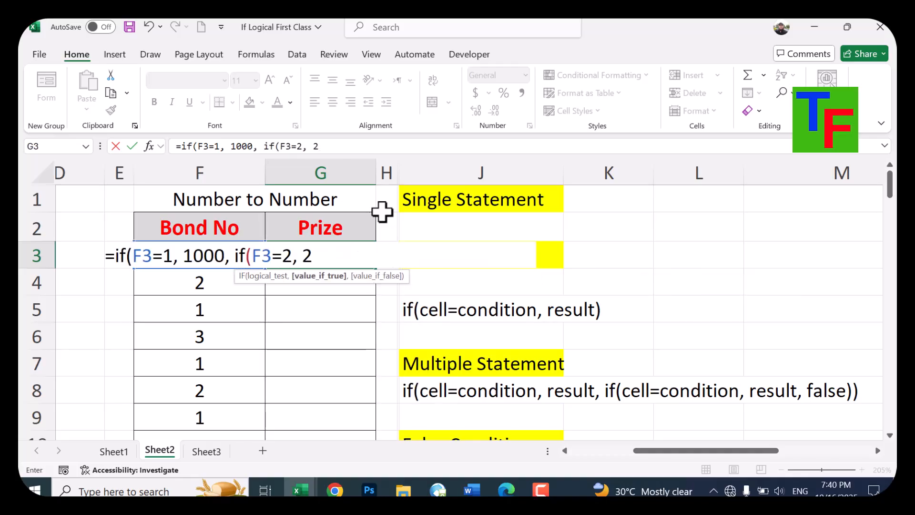
pyautogui.press('BackSpace')
pyautogui.write('000')
pyautogui.press('BackSpace')
pyautogui.press('BackSpace')
pyautogui.press('BackSpace')
pyautogui.press('BackSpace')
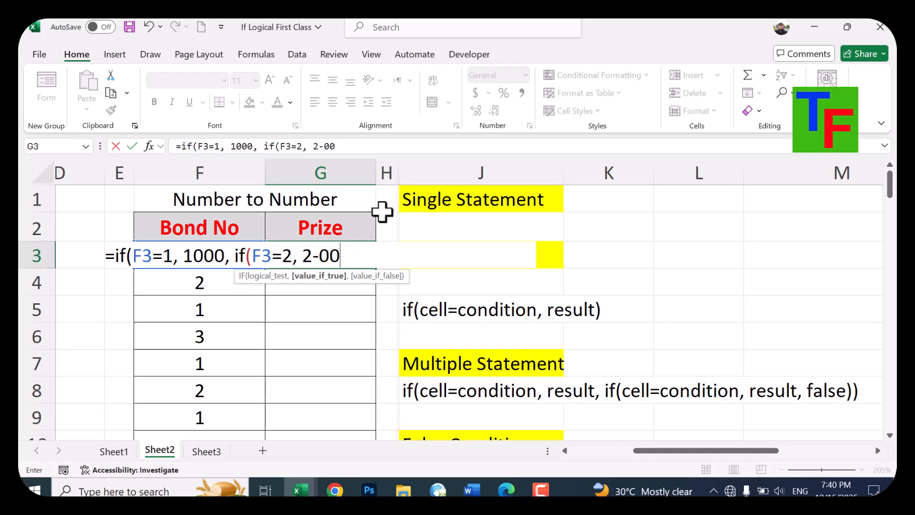
pyautogui.write('000, if(')
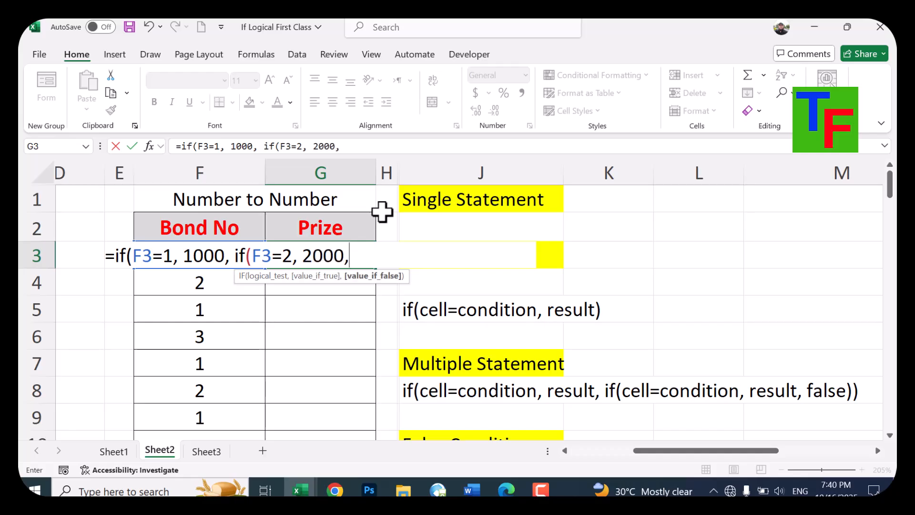
pyautogui.write('F3=')
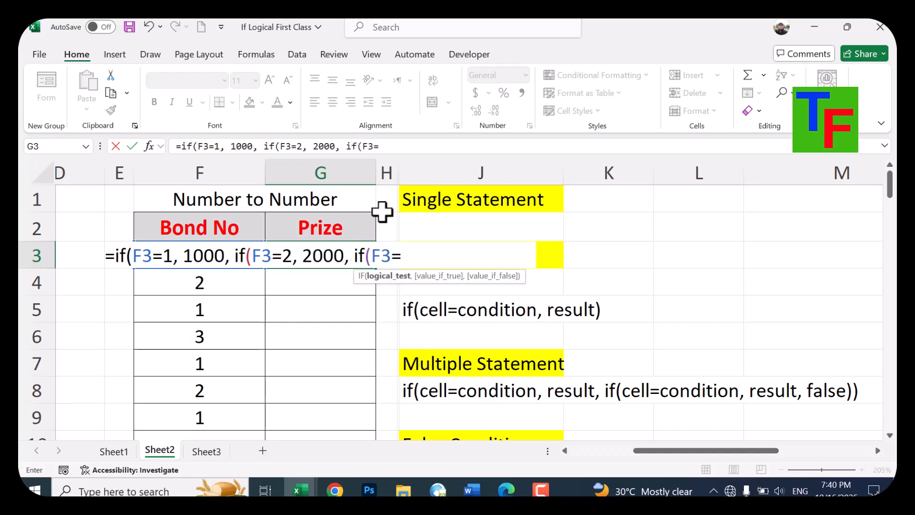
pyautogui.write('3, 3000, if(F3=')
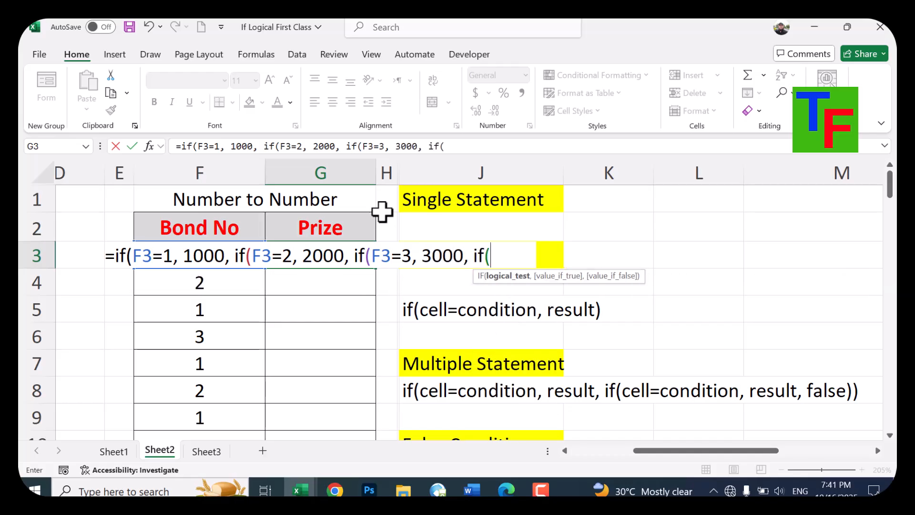
# Complete the G3 formula with the conditions F3=3 giving 3000 and F3=4 giving 4000, otherwise 0, and copy it down through G9
pyautogui.write('4,')
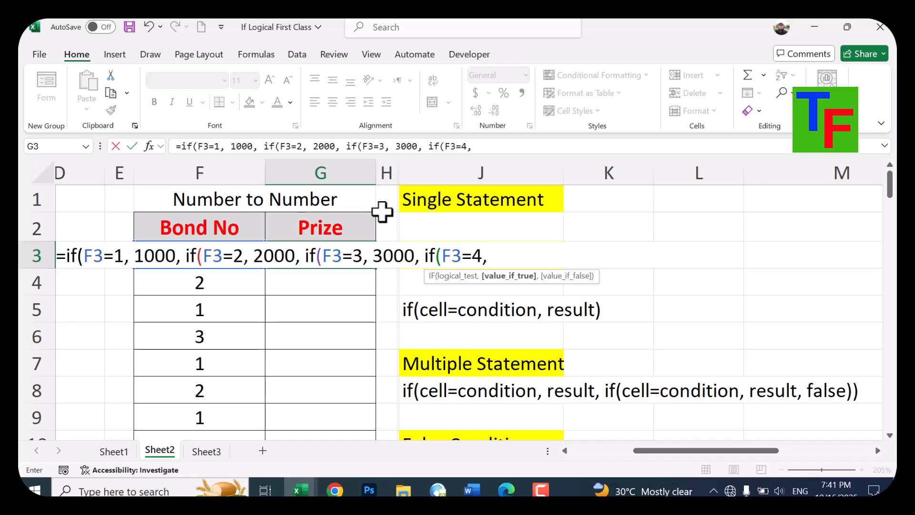
pyautogui.write(' 4000, 0))))')
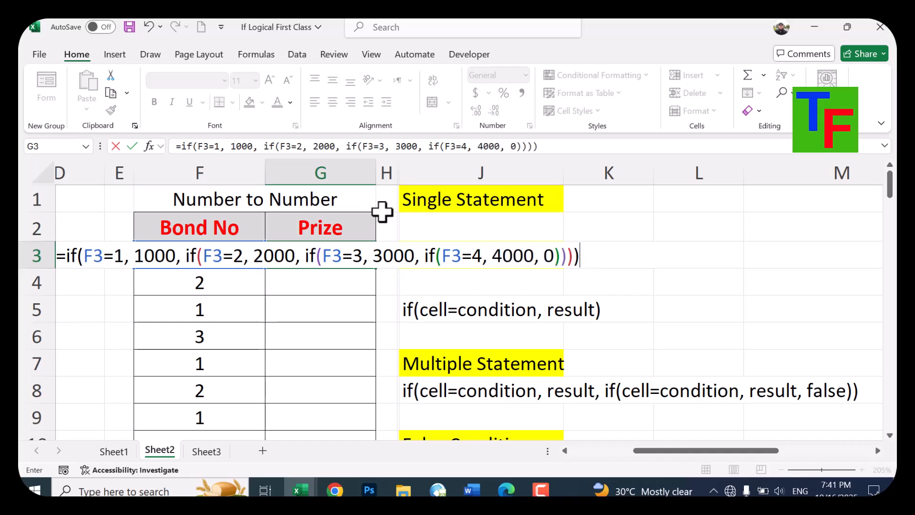
pyautogui.press('Return')
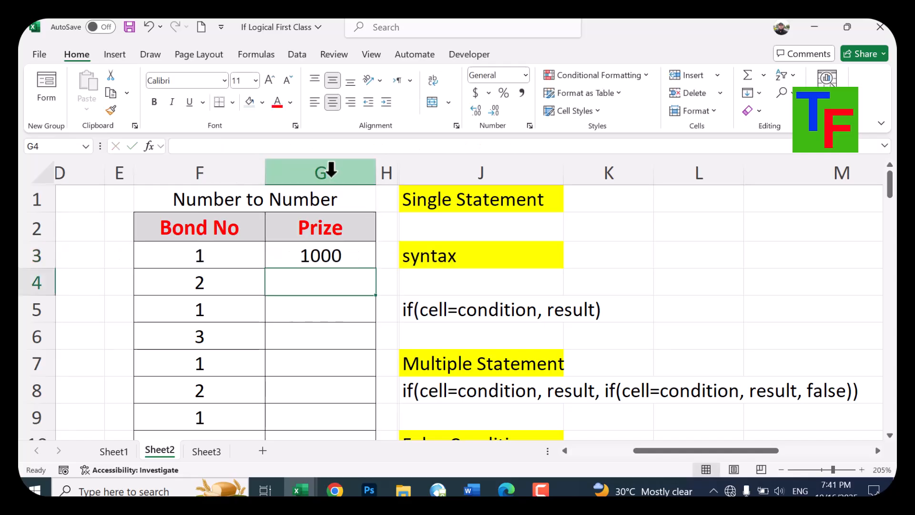
pyautogui.click(352, 262)
pyautogui.moveTo(379, 270); pyautogui.dragTo(364, 423)
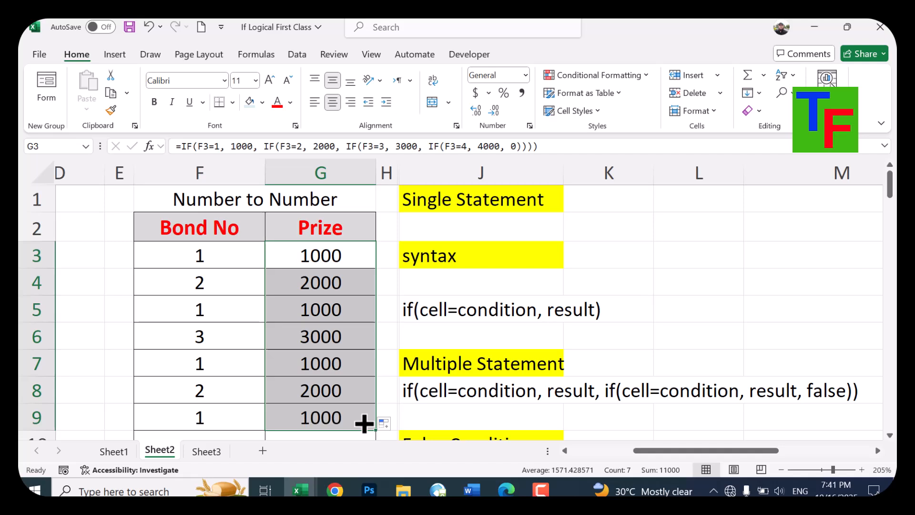
# Change the bond number in F7 to 4 to test the formula's fourth condition
pyautogui.click(219, 395)
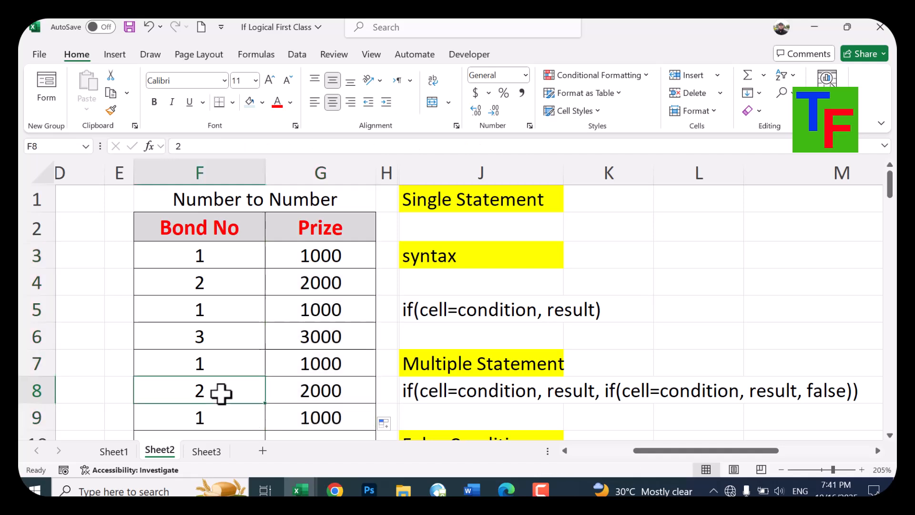
pyautogui.click(231, 354)
pyautogui.write('4')
pyautogui.press('Return')
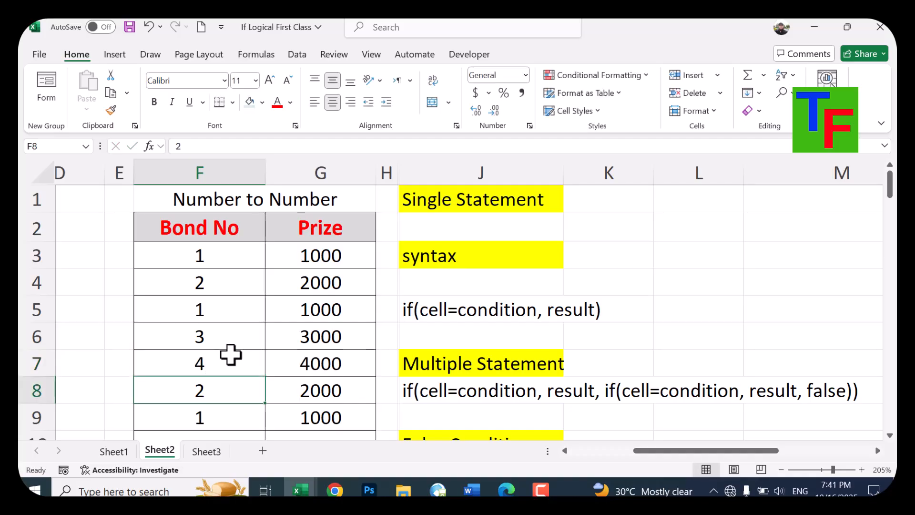
pyautogui.press('Up')
pyautogui.press('Up')
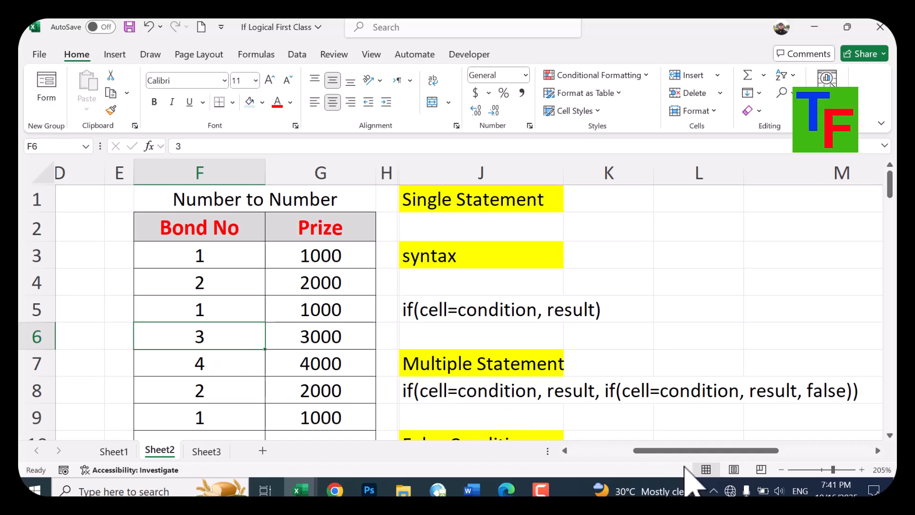
# Review the list of IF formula types in A10 to A13, from Number to Number through Alphabet to Number
pyautogui.moveTo(700, 452); pyautogui.dragTo(615, 452)
pyautogui.scroll(-2, 168, 393)
pyautogui.scroll(-2, 168, 393)
pyautogui.scroll(4, 155, 285)
pyautogui.scroll(-2, 153, 296)
pyautogui.moveTo(93, 314); pyautogui.dragTo(363, 309)
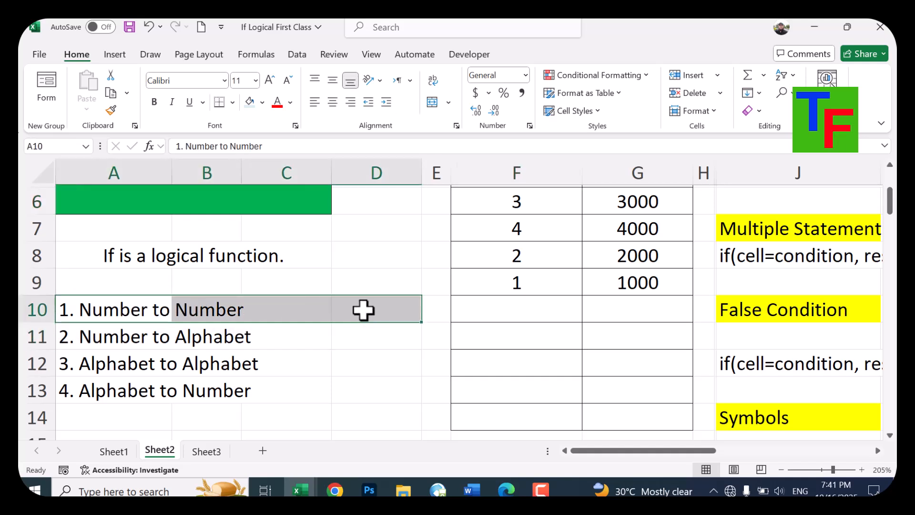
pyautogui.press('Down')
pyautogui.press('Down')
pyautogui.press('Down')
pyautogui.press('Up')
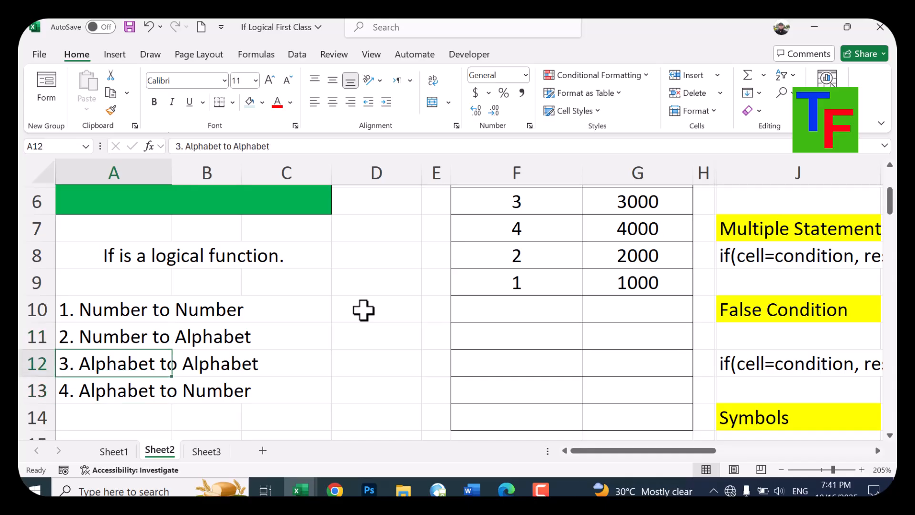
pyautogui.press('Up')
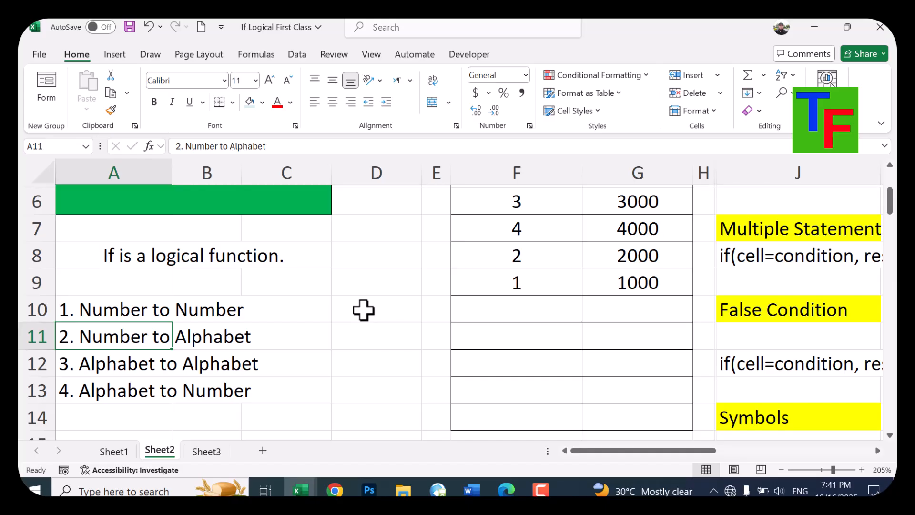
pyautogui.scroll(3, 719, 300)
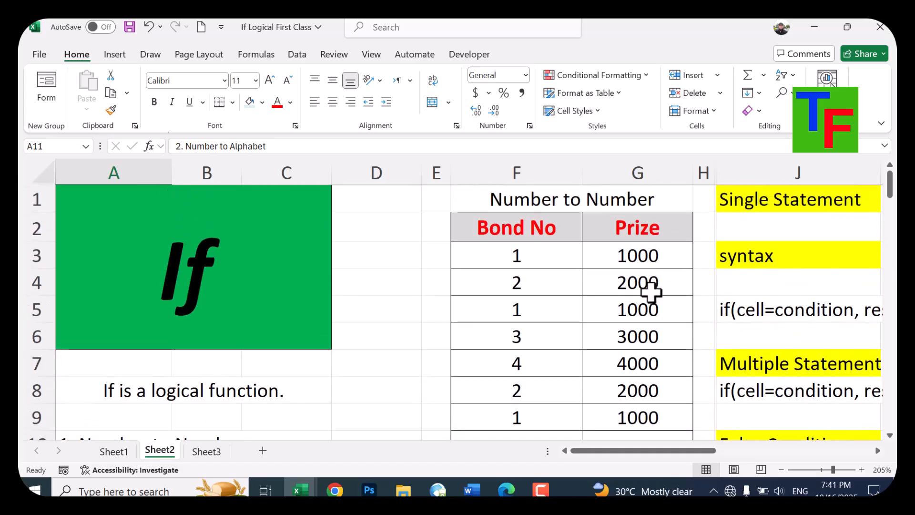